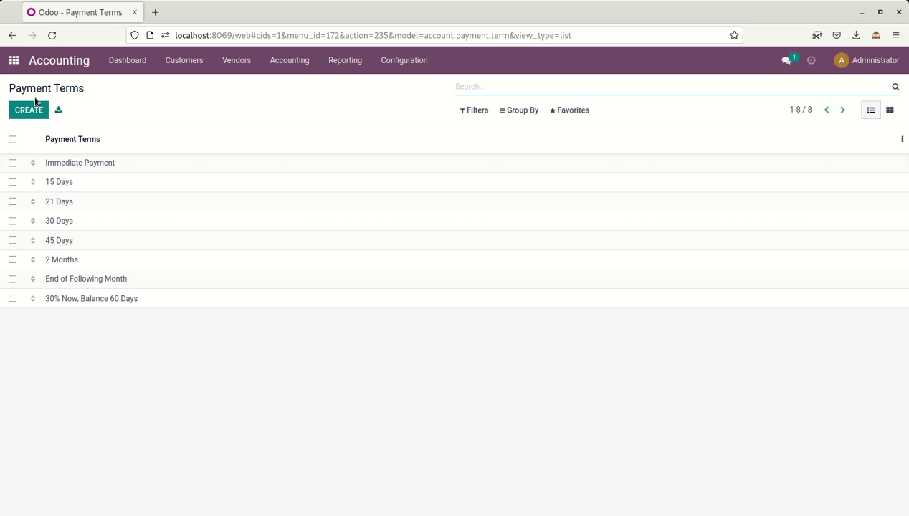
- Create a new payment term named 5% Cash Discount
{"action": "left_click", "coordinate": [29, 107]}
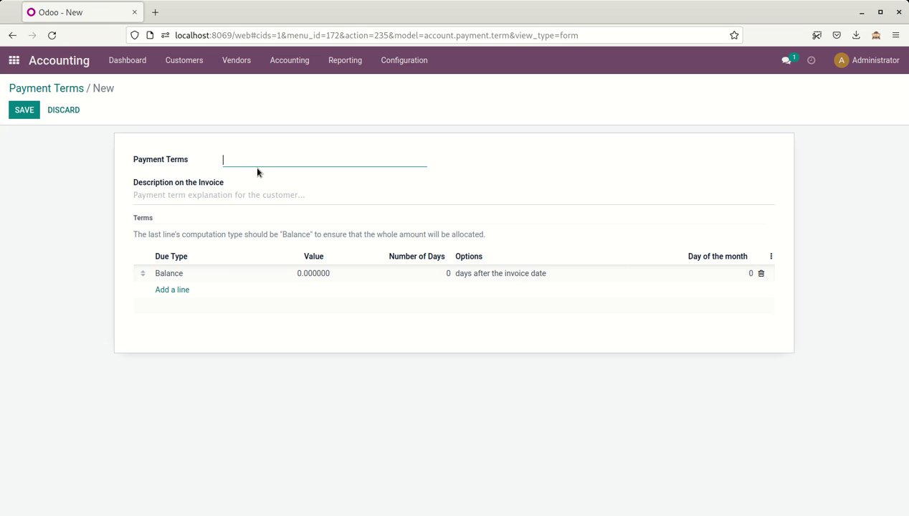
{"action": "type", "text": "5% Cash Discount"}
{"action": "key", "text": "Tab"}
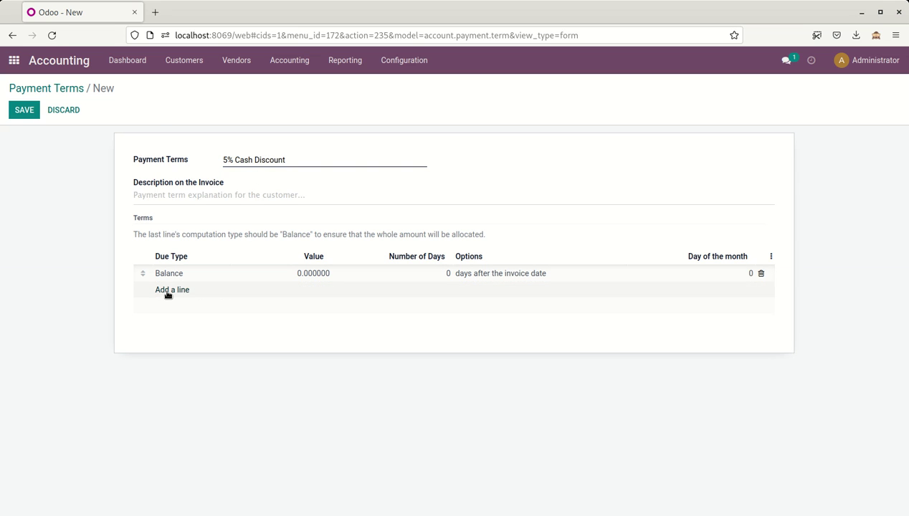
- Add a Percent term of 95% due 5 days after the invoice date and place it above the Balance line
{"action": "left_click", "coordinate": [169, 292]}
{"action": "left_click", "coordinate": [278, 151]}
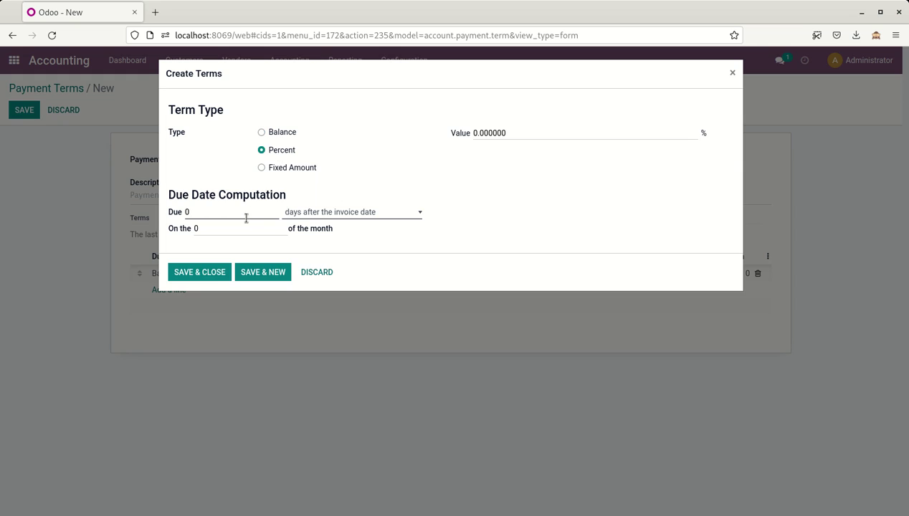
{"action": "left_click", "coordinate": [212, 212]}
{"action": "type", "text": "5"}
{"action": "left_click", "coordinate": [235, 230]}
{"action": "left_click", "coordinate": [511, 137]}
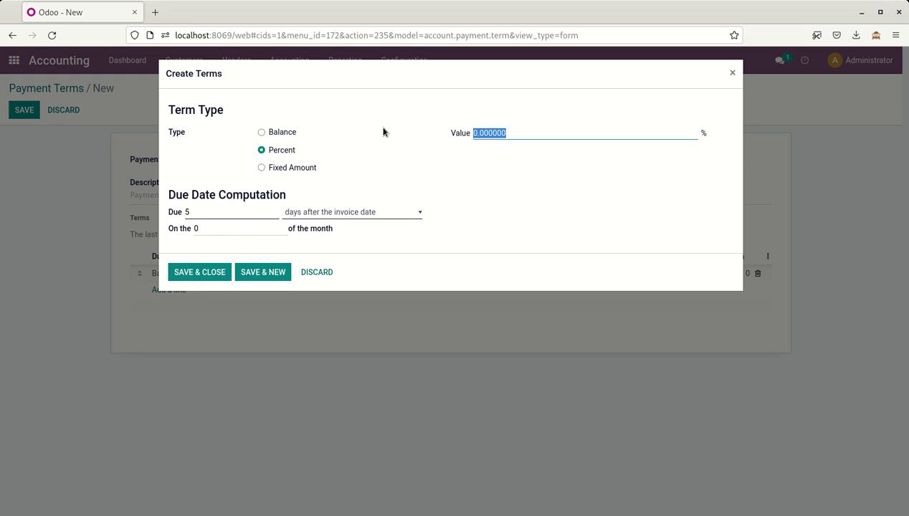
{"action": "type", "text": "95"}
{"action": "key", "text": "Tab"}
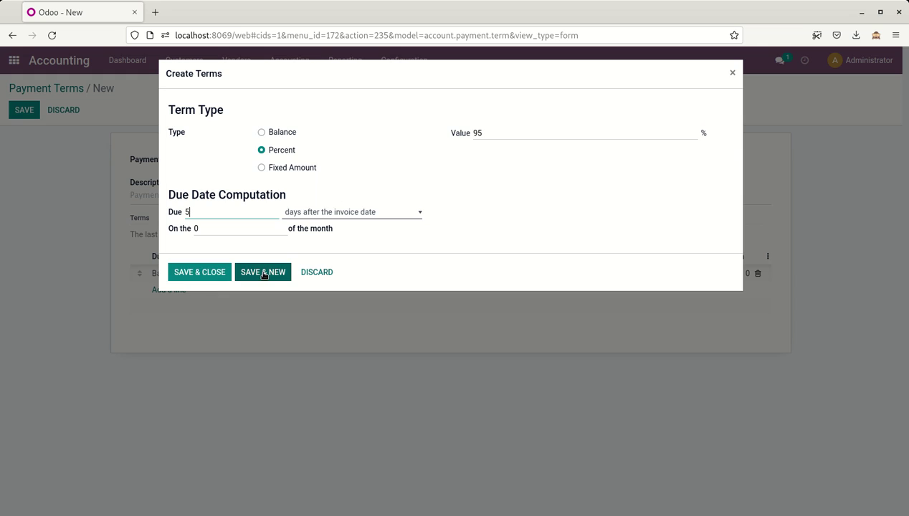
{"action": "left_click", "coordinate": [204, 271]}
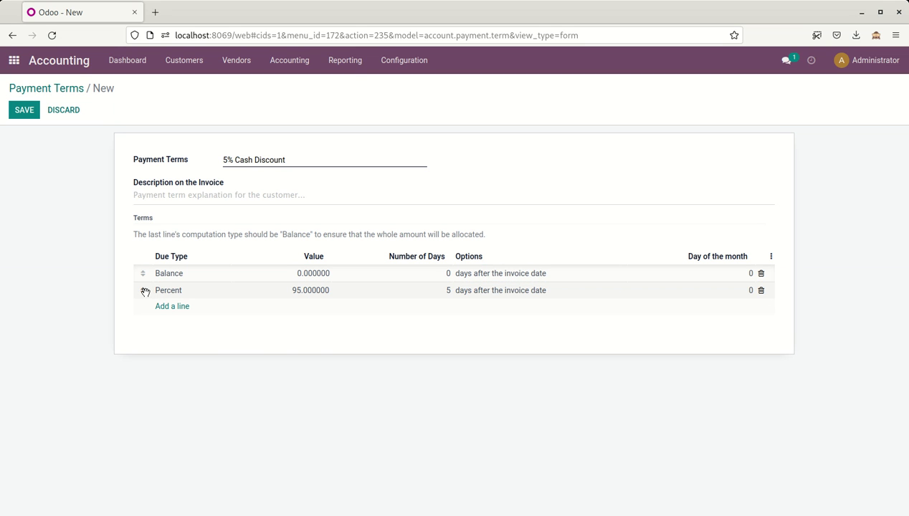
{"action": "left_click_drag", "start_coordinate": [145, 292], "coordinate": [144, 272]}
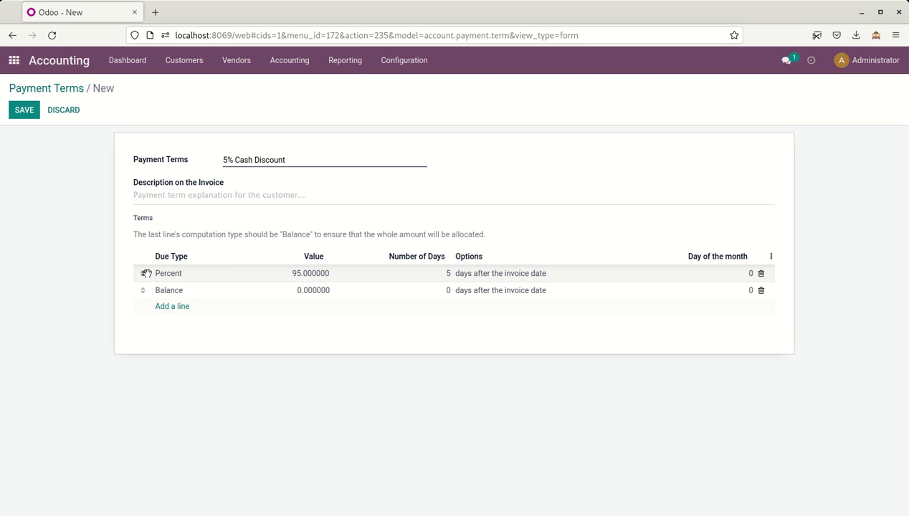
- Set the Balance line due 30 days after the invoice date and save the payment term
{"action": "left_click", "coordinate": [316, 293]}
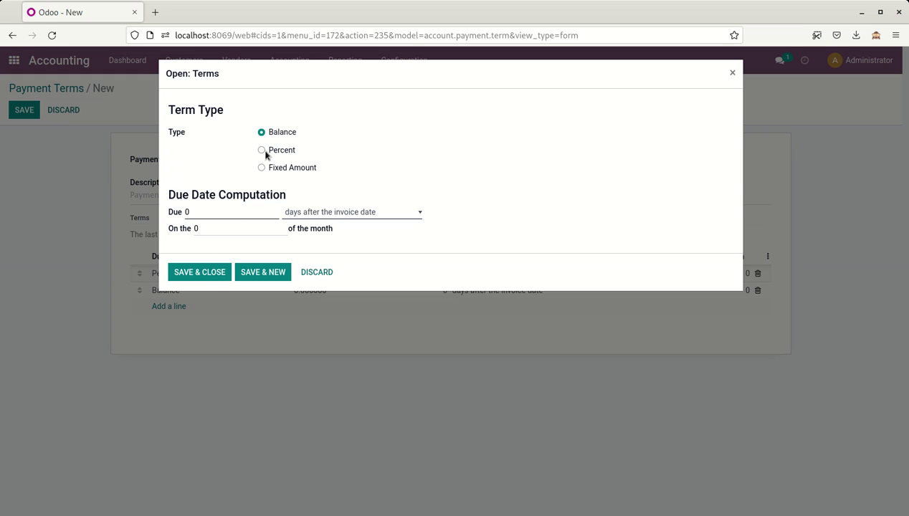
{"action": "left_click_drag", "start_coordinate": [252, 215], "coordinate": [176, 208]}
{"action": "left_click", "coordinate": [191, 275]}
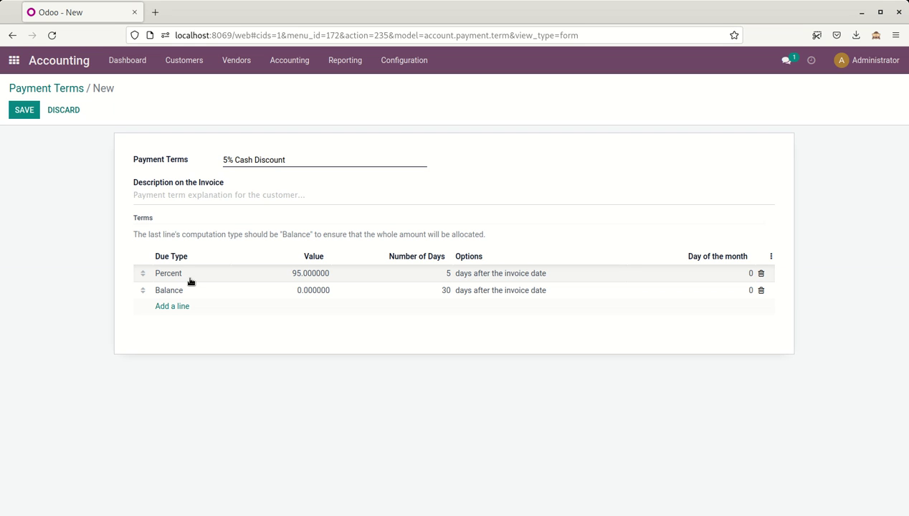
{"action": "left_click", "coordinate": [25, 112]}
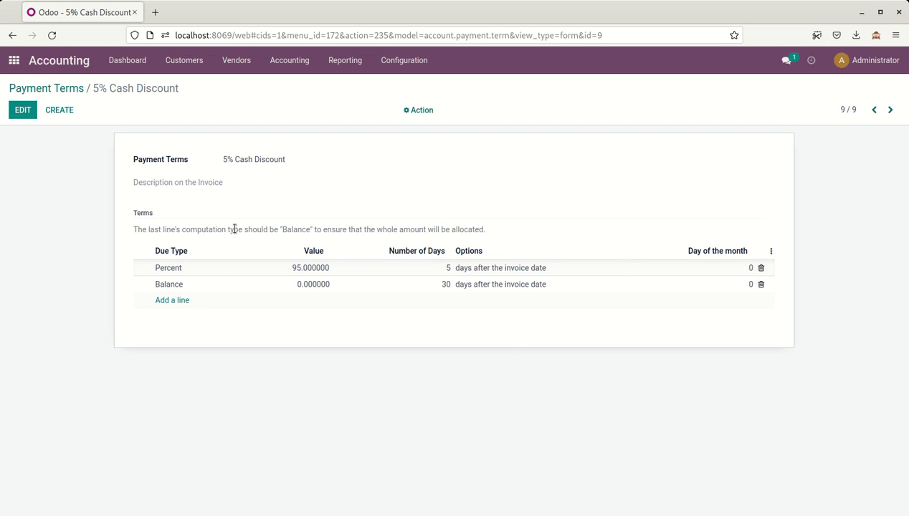
- Start a new customer invoice for the customer named Customer and open its payment terms choices
{"action": "left_click", "coordinate": [72, 64]}
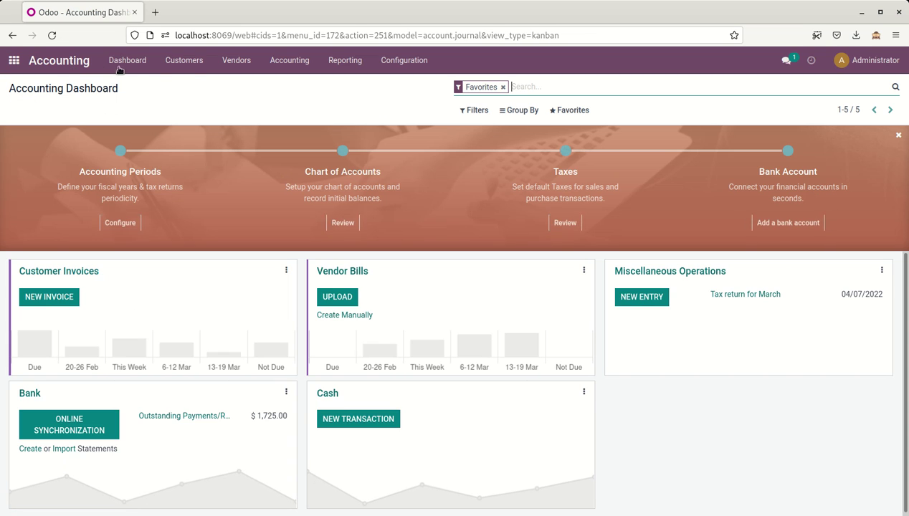
{"action": "left_click", "coordinate": [184, 60]}
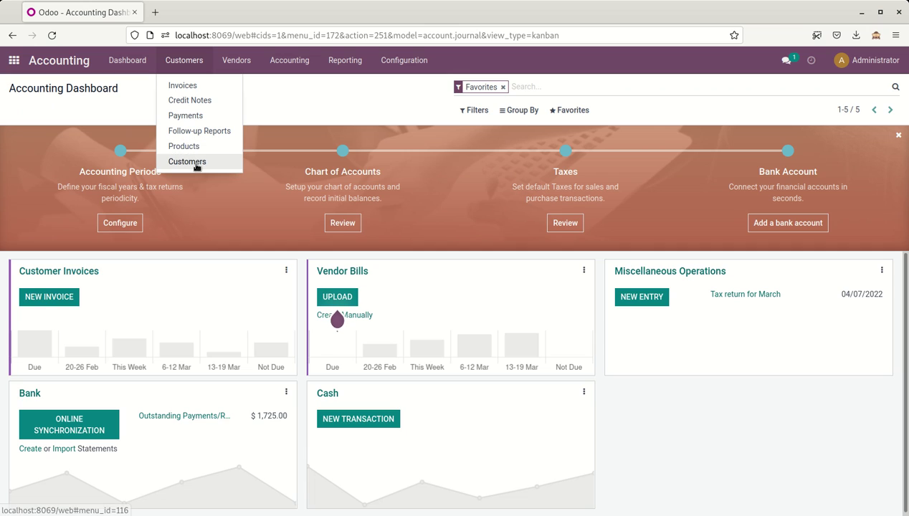
{"action": "left_click", "coordinate": [190, 91]}
{"action": "left_click", "coordinate": [24, 110]}
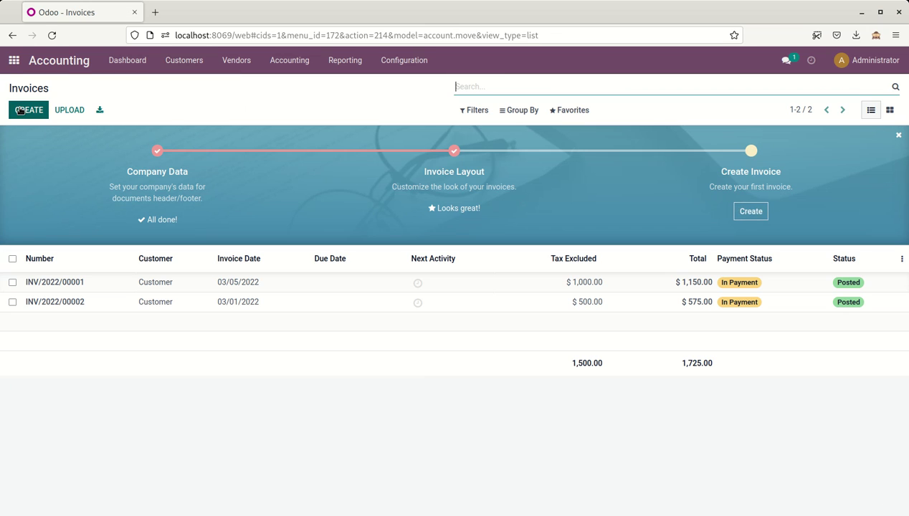
{"action": "left_click", "coordinate": [289, 229]}
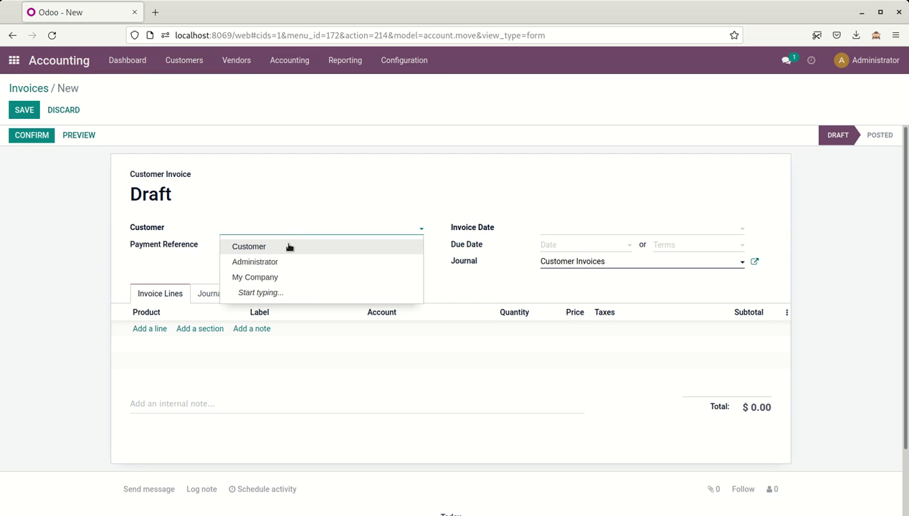
{"action": "left_click", "coordinate": [289, 245]}
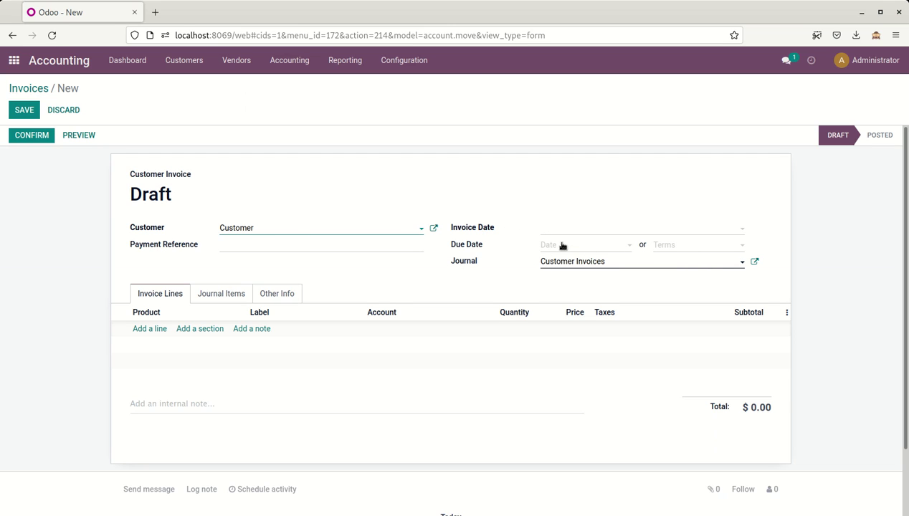
{"action": "left_click", "coordinate": [693, 249]}
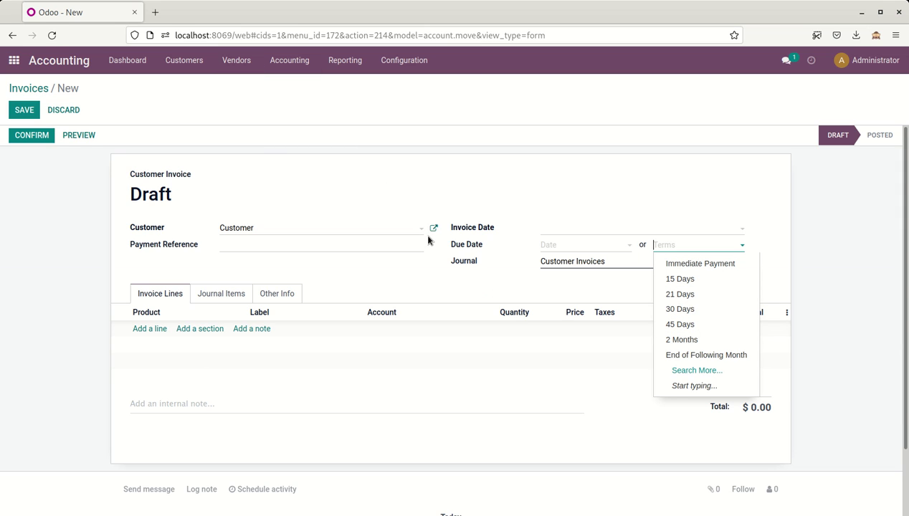
- Set the sales payment terms on the Customer contact record to 5% Cash Discount and save the record
{"action": "left_click", "coordinate": [202, 57]}
{"action": "left_click", "coordinate": [205, 161]}
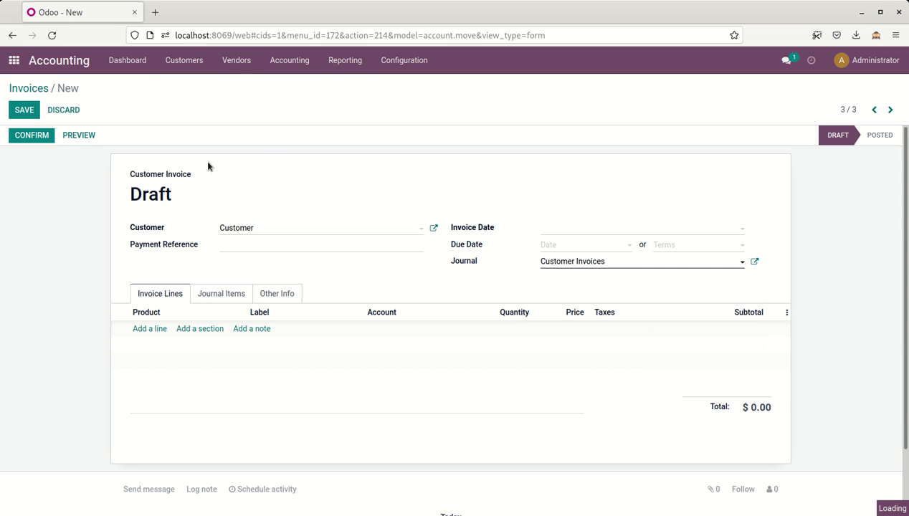
{"action": "left_click", "coordinate": [207, 165]}
{"action": "left_click", "coordinate": [24, 111]}
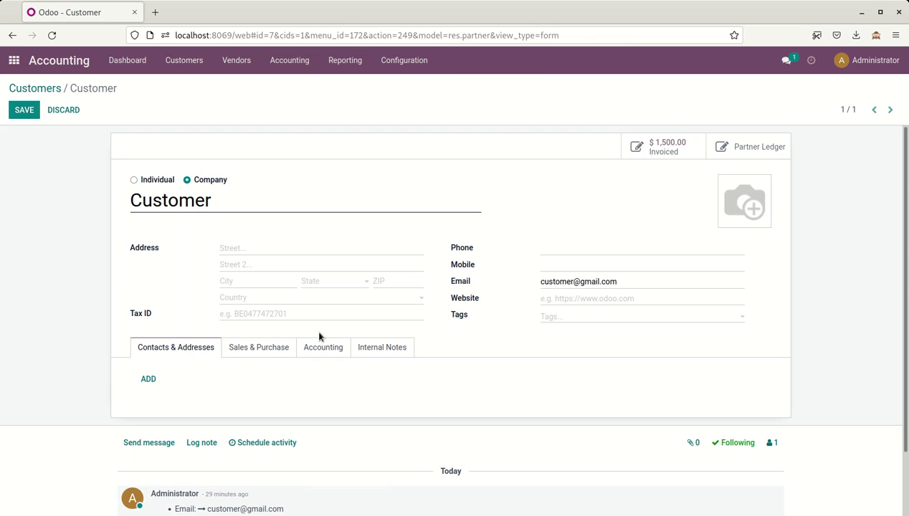
{"action": "left_click", "coordinate": [339, 349]}
{"action": "scroll", "coordinate": [339, 354], "scroll_direction": "down", "scroll_amount": 2}
{"action": "scroll", "coordinate": [339, 354], "scroll_direction": "down", "scroll_amount": 1}
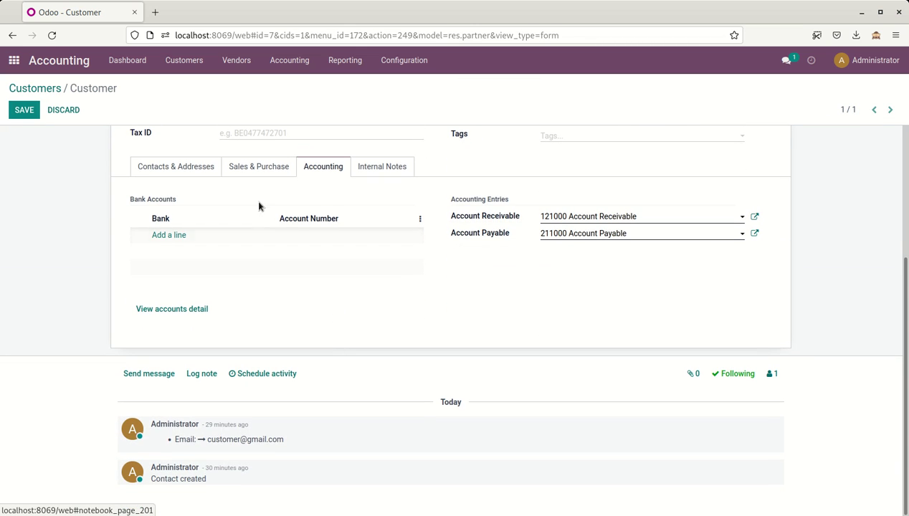
{"action": "left_click", "coordinate": [247, 169]}
{"action": "left_click", "coordinate": [279, 236]}
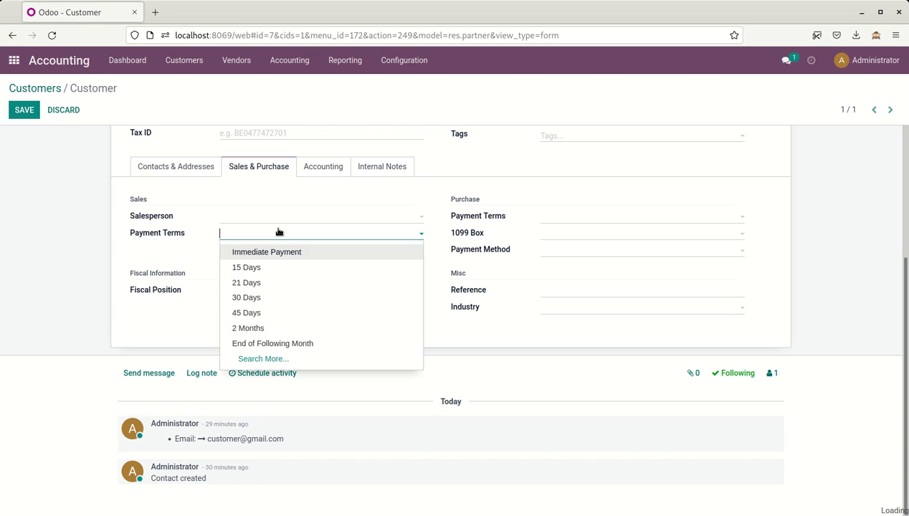
{"action": "left_click", "coordinate": [281, 361]}
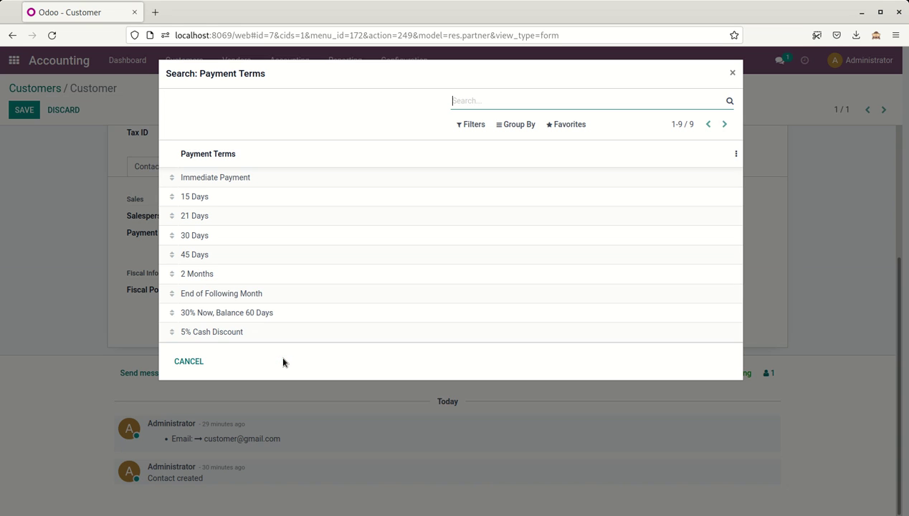
{"action": "left_click", "coordinate": [217, 333]}
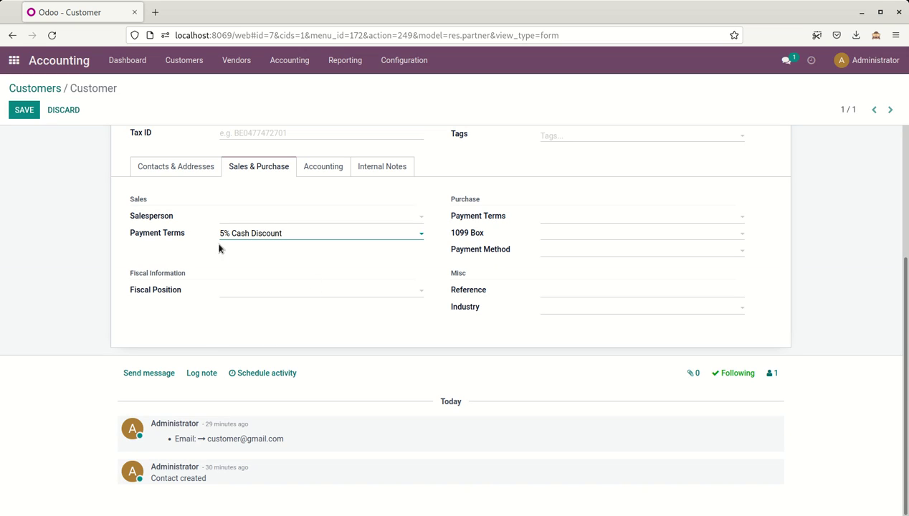
{"action": "left_click", "coordinate": [24, 110]}
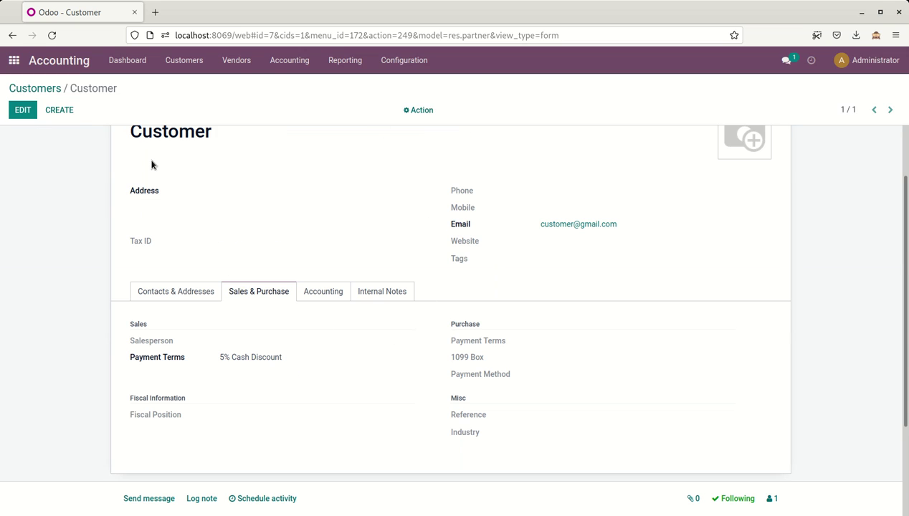
- Edit the draft customer invoice and reselect Customer as its customer to apply the customer's payment terms
{"action": "left_click", "coordinate": [184, 60]}
{"action": "left_click", "coordinate": [184, 86]}
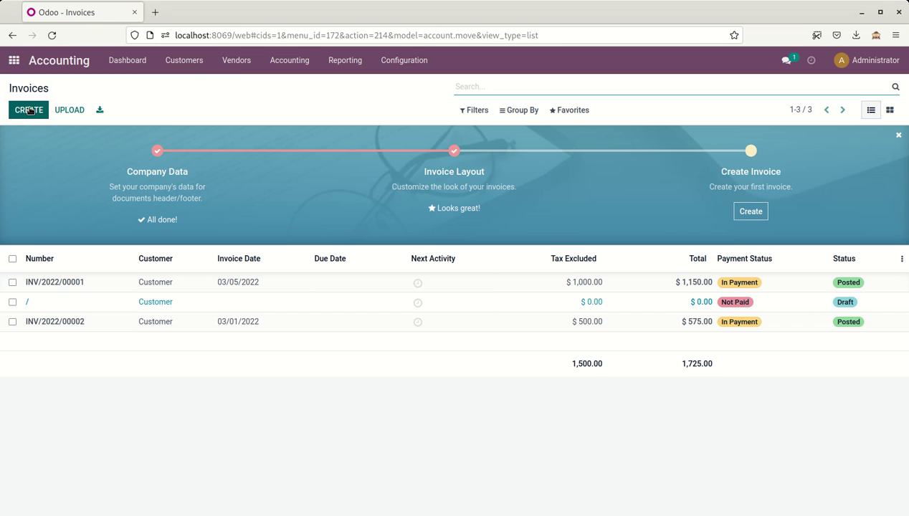
{"action": "left_click", "coordinate": [84, 304]}
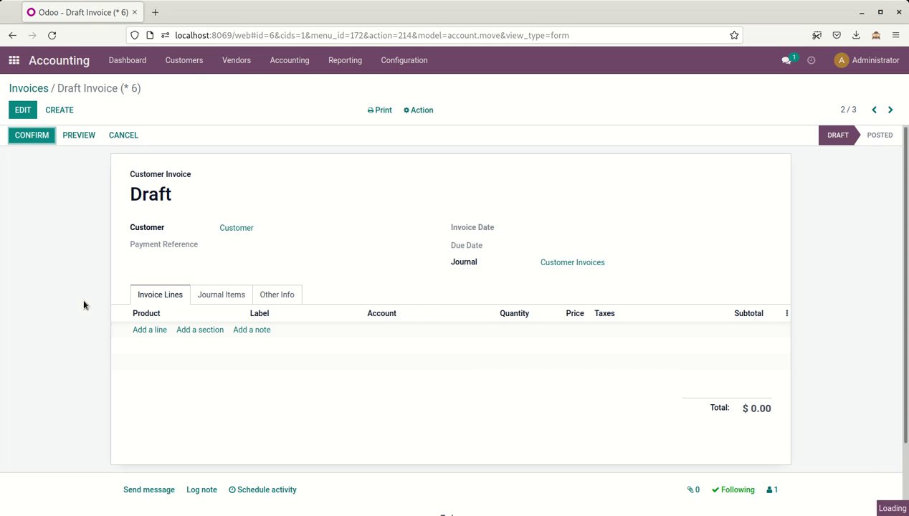
{"action": "left_click", "coordinate": [29, 112]}
{"action": "key", "text": "ctrl+a"}
{"action": "key", "text": "BackSpace"}
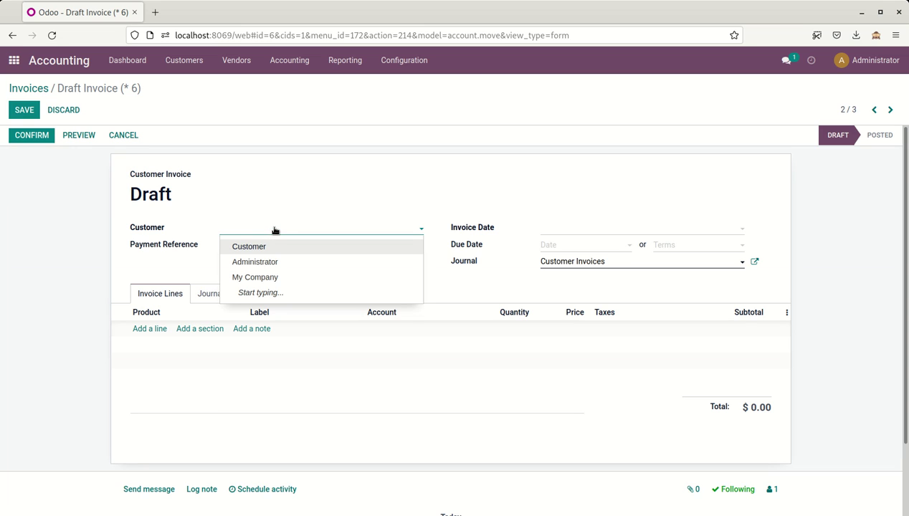
{"action": "left_click", "coordinate": [271, 243]}
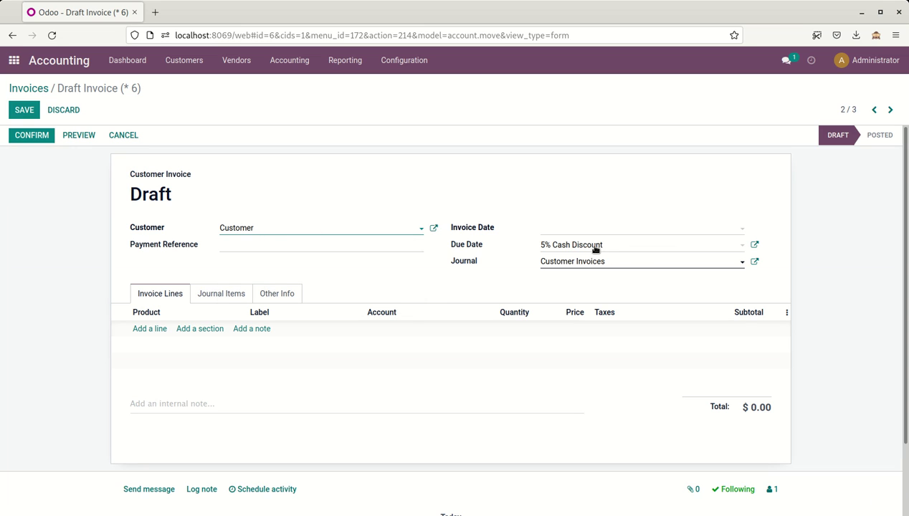
- Add an invoice line labelled Service with quantity 20 and price 200
{"action": "left_click", "coordinate": [157, 328]}
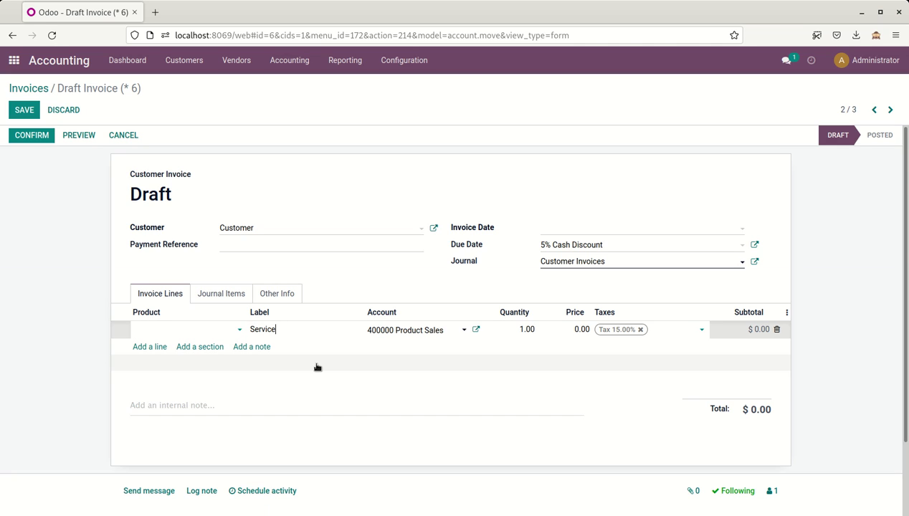
{"action": "key", "text": "Tab"}
{"action": "key", "text": "Tab"}
{"action": "type", "text": "20"}
{"action": "key", "text": "Tab"}
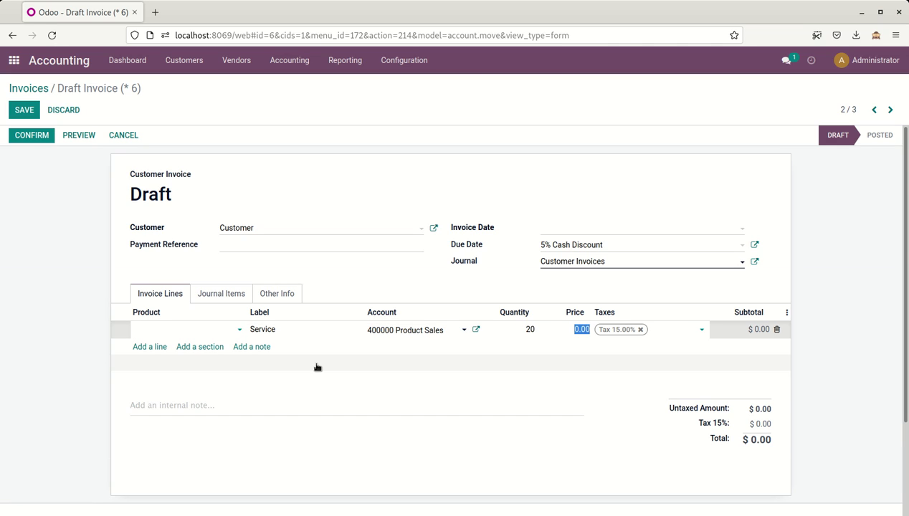
{"action": "type", "text": "200"}
{"action": "key", "text": "Tab"}
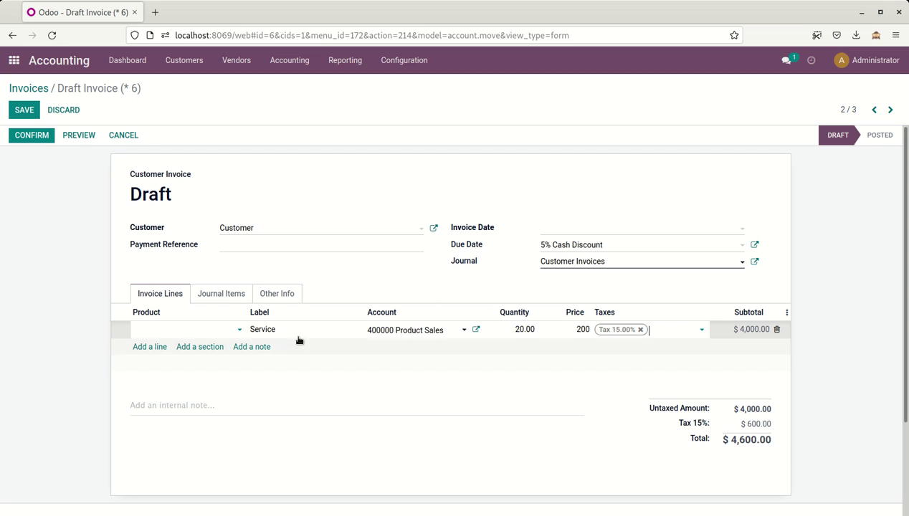
- Check the journal items of the draft invoice, and save and confirm the invoice
{"action": "left_click", "coordinate": [208, 296]}
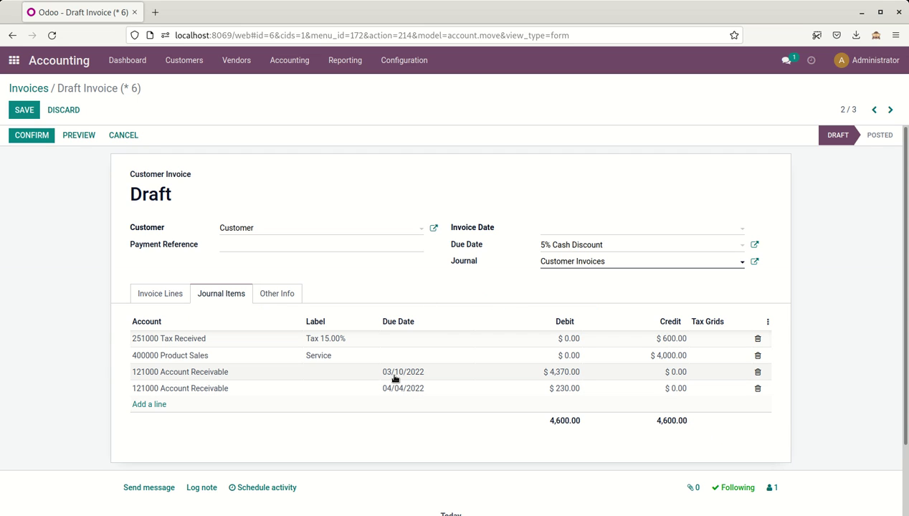
{"action": "left_click", "coordinate": [24, 112]}
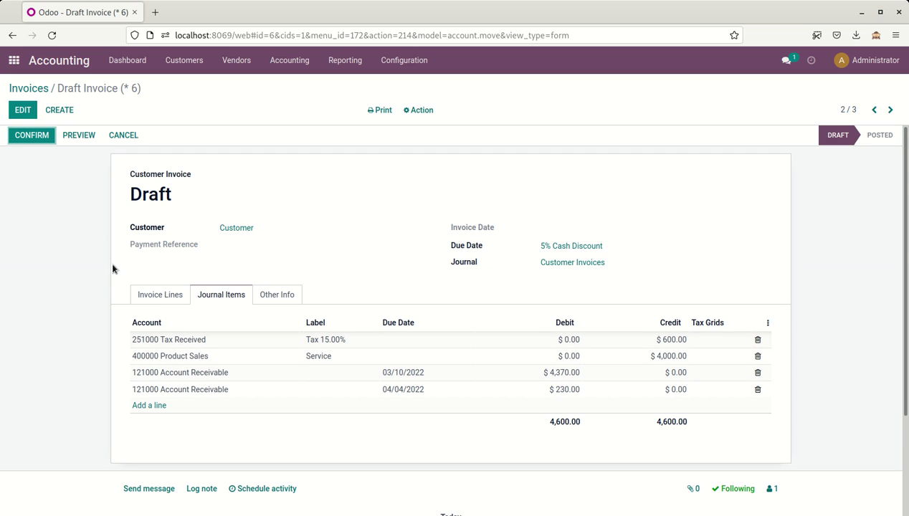
{"action": "left_click", "coordinate": [139, 290]}
{"action": "left_click", "coordinate": [27, 136]}
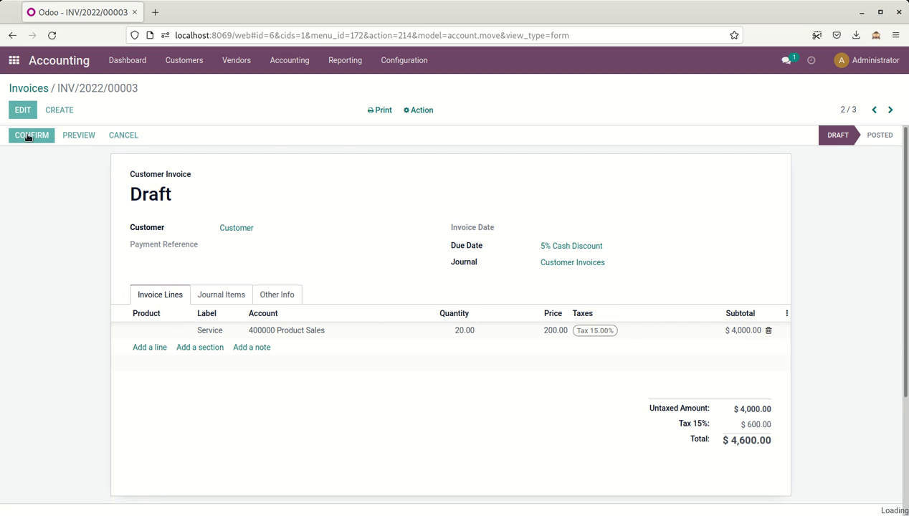
- Send the confirmed invoice to the customer by email with the Print option turned off
{"action": "left_click", "coordinate": [49, 141]}
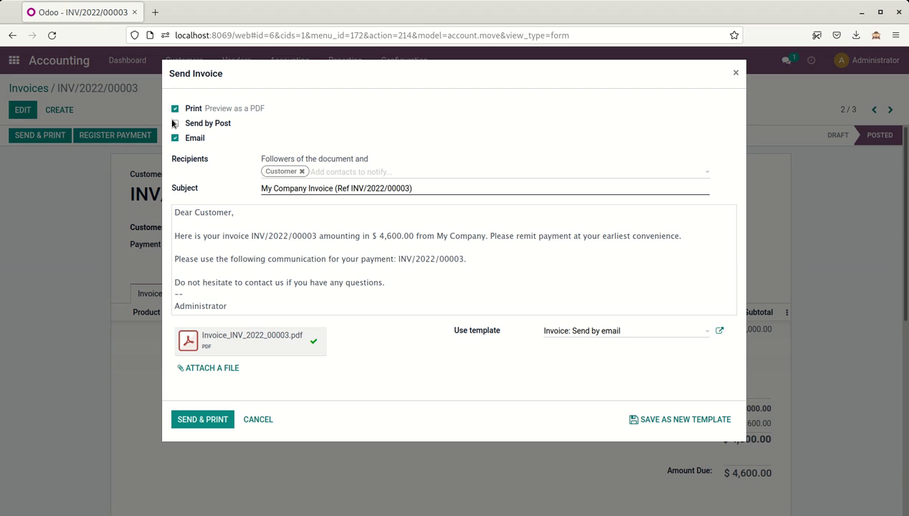
{"action": "left_click", "coordinate": [175, 108]}
{"action": "left_click", "coordinate": [191, 420]}
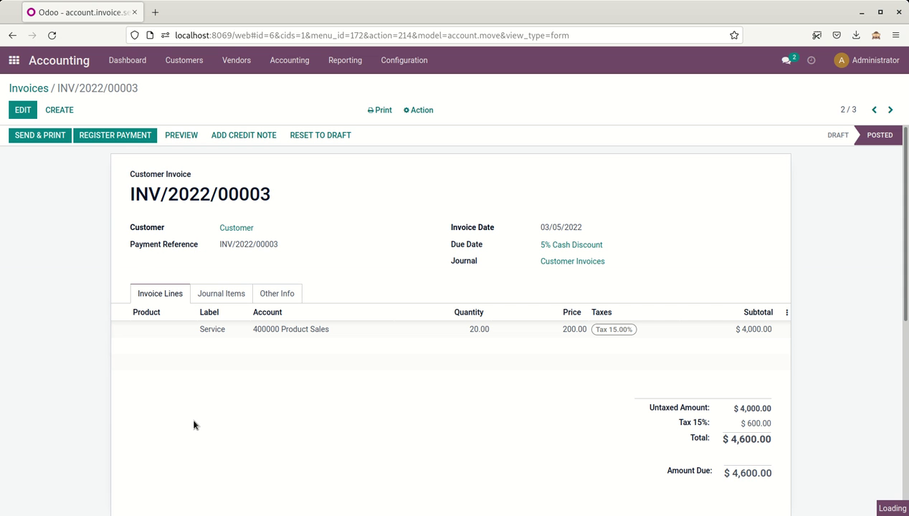
- Examine the invoice PDF attached to the sent message, including its due date and total, and close the preview
{"action": "scroll", "coordinate": [538, 360], "scroll_direction": "down", "scroll_amount": 10}
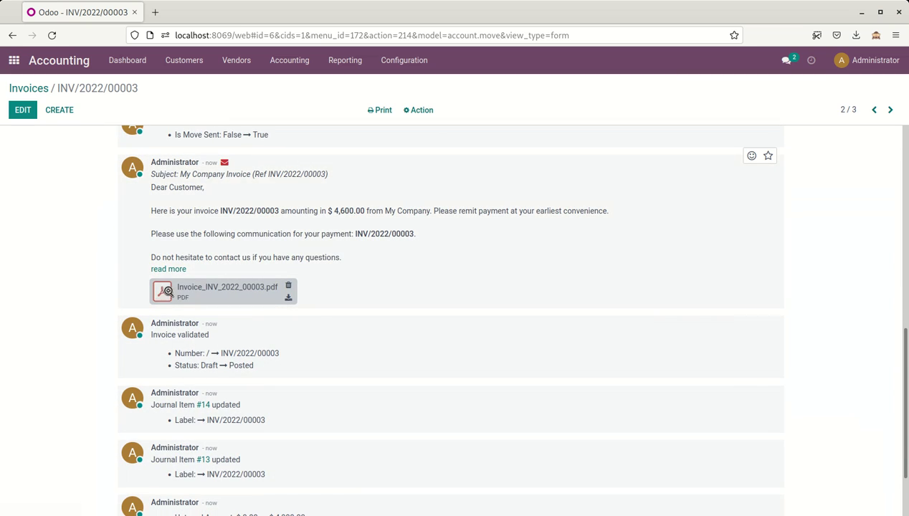
{"action": "left_click", "coordinate": [162, 290]}
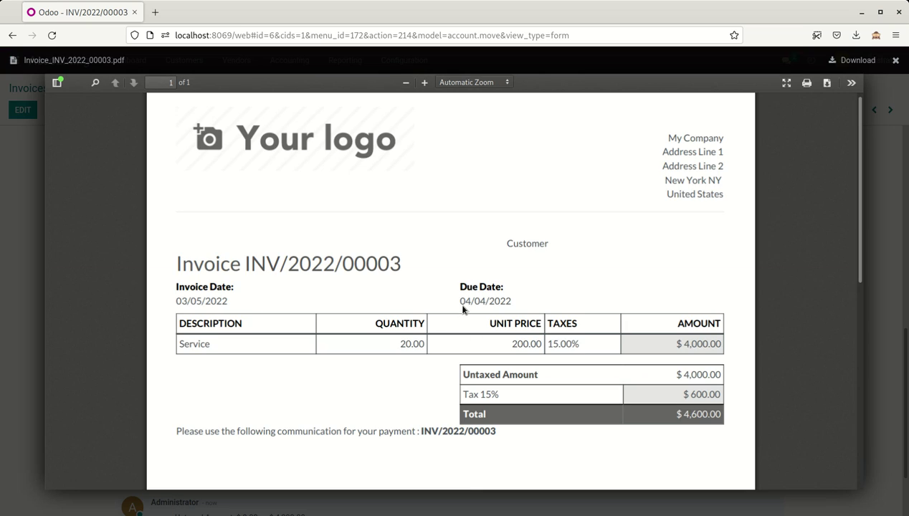
{"action": "left_click_drag", "start_coordinate": [461, 303], "coordinate": [515, 308]}
{"action": "scroll", "coordinate": [506, 396], "scroll_direction": "down", "scroll_amount": 3}
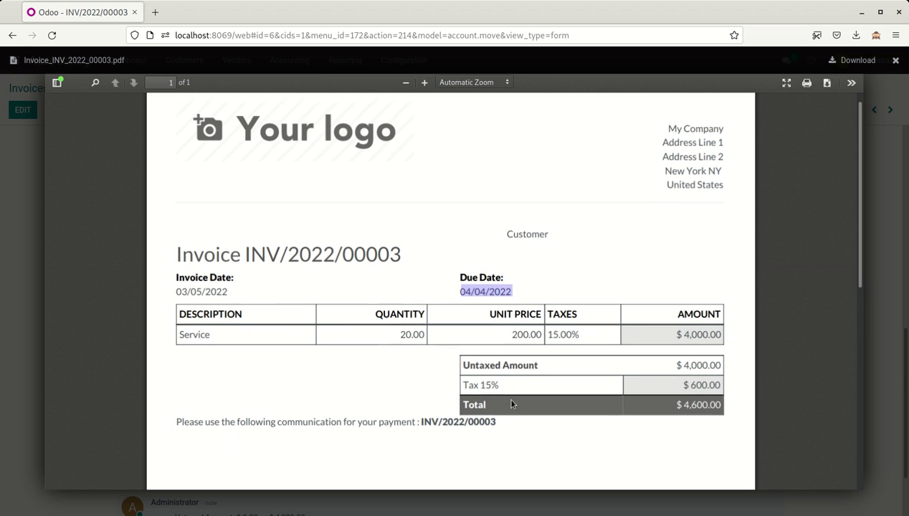
{"action": "left_click", "coordinate": [512, 404]}
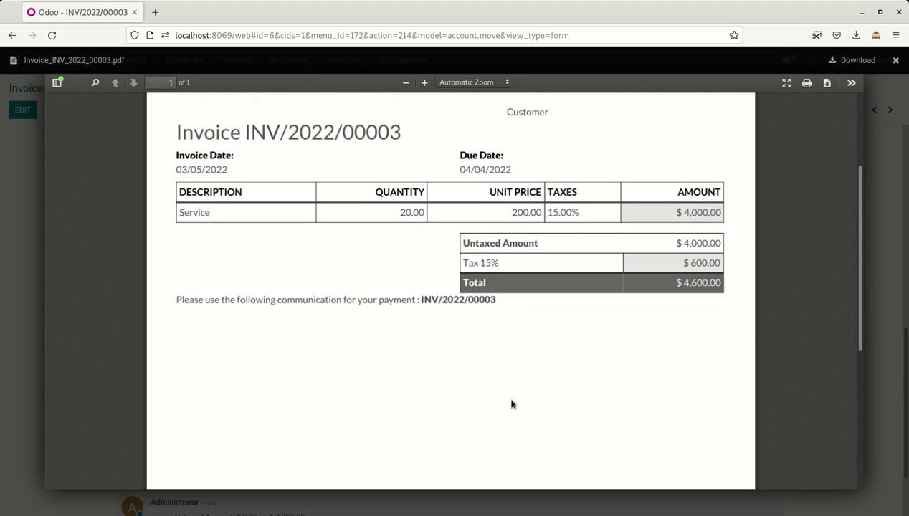
{"action": "scroll", "coordinate": [512, 405], "scroll_direction": "down", "scroll_amount": 3}
{"action": "scroll", "coordinate": [512, 404], "scroll_direction": "up", "scroll_amount": 6}
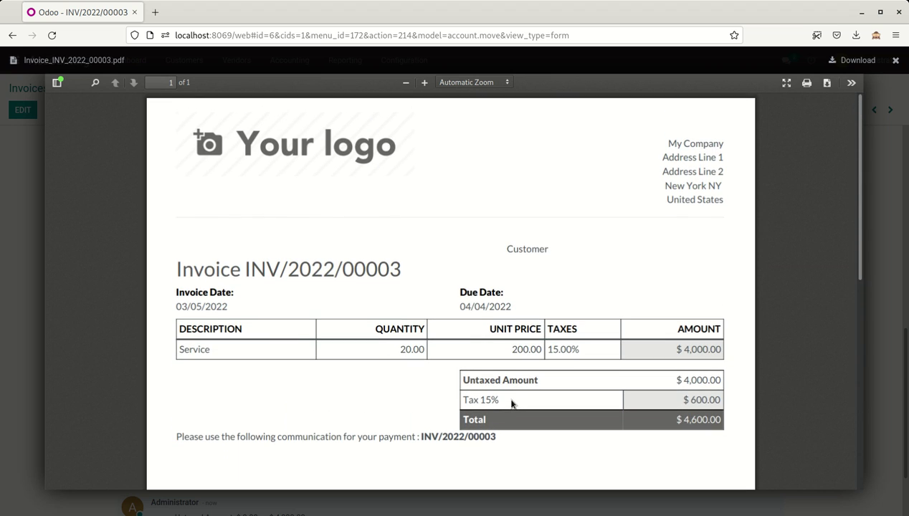
{"action": "left_click", "coordinate": [895, 61]}
{"action": "scroll", "coordinate": [341, 241], "scroll_direction": "up", "scroll_amount": 10}
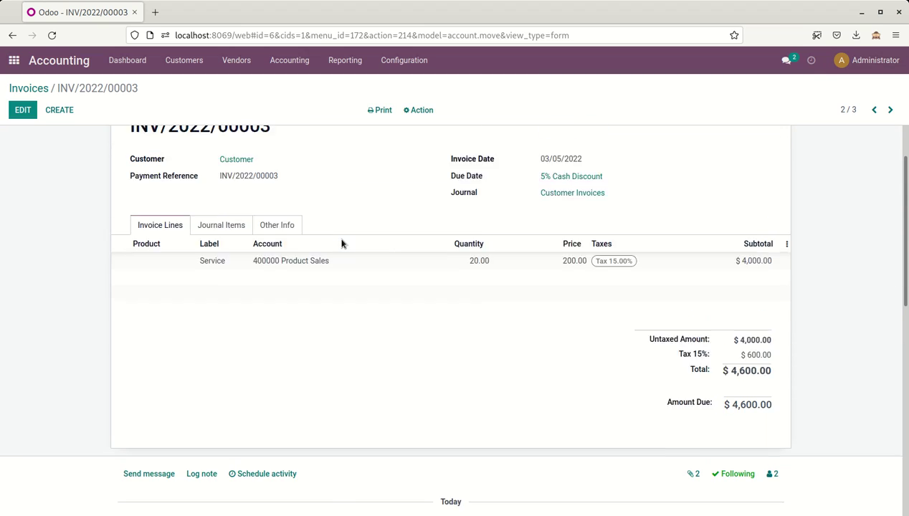
- Create a received customer payment for Customer with an amount of 4370
{"action": "left_click", "coordinate": [189, 65]}
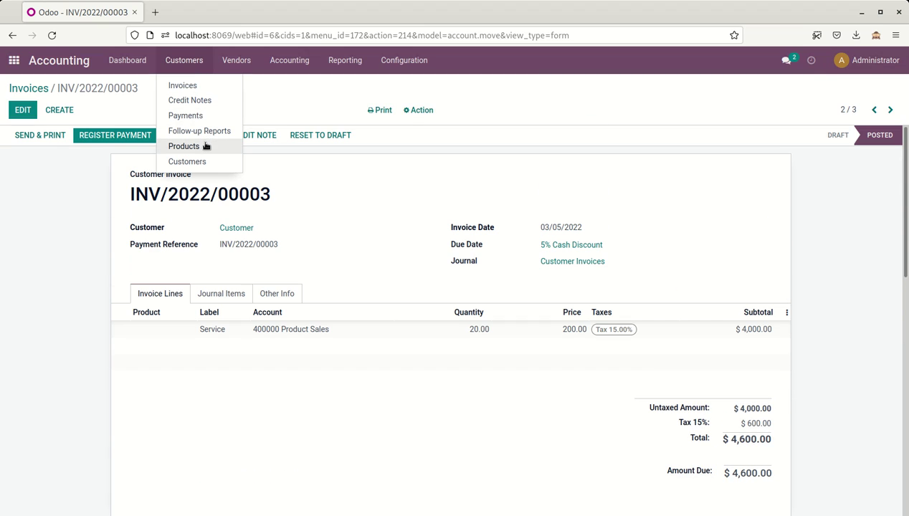
{"action": "left_click", "coordinate": [199, 117]}
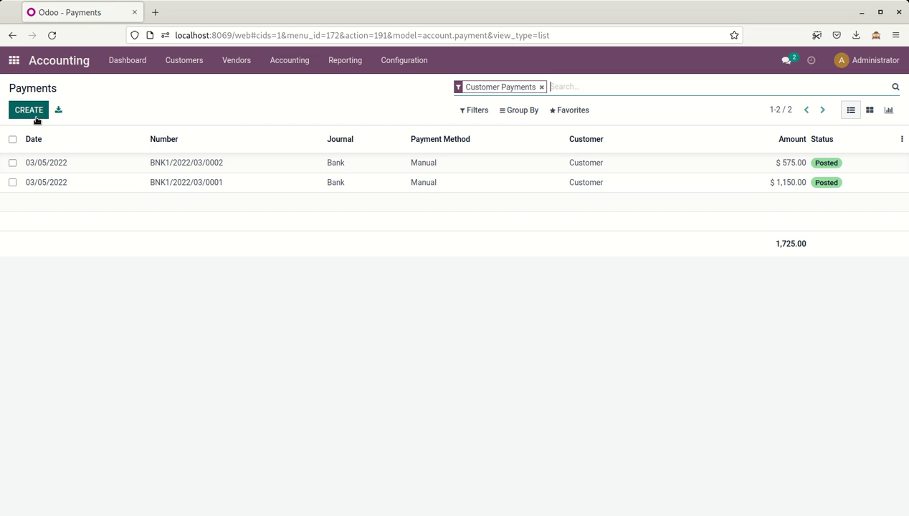
{"action": "left_click", "coordinate": [36, 115]}
{"action": "left_click", "coordinate": [258, 276]}
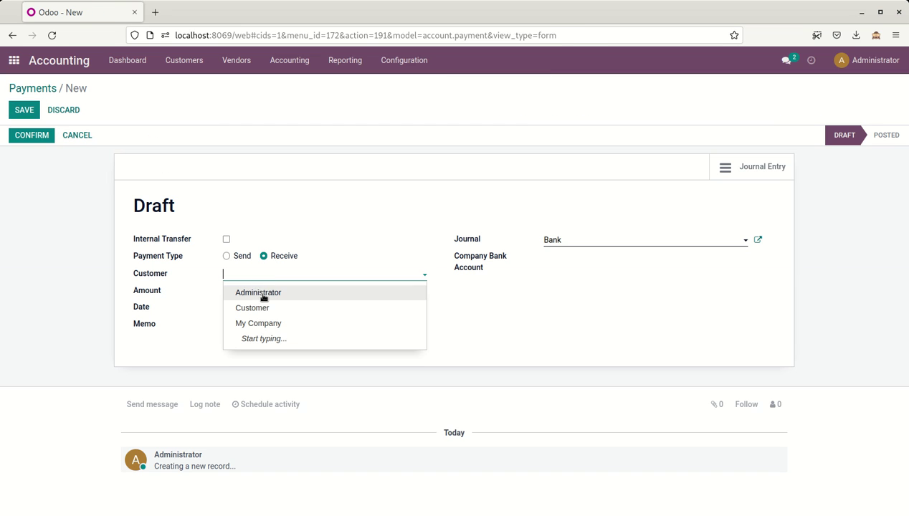
{"action": "left_click", "coordinate": [262, 306]}
{"action": "left_click_drag", "start_coordinate": [260, 290], "coordinate": [208, 288]}
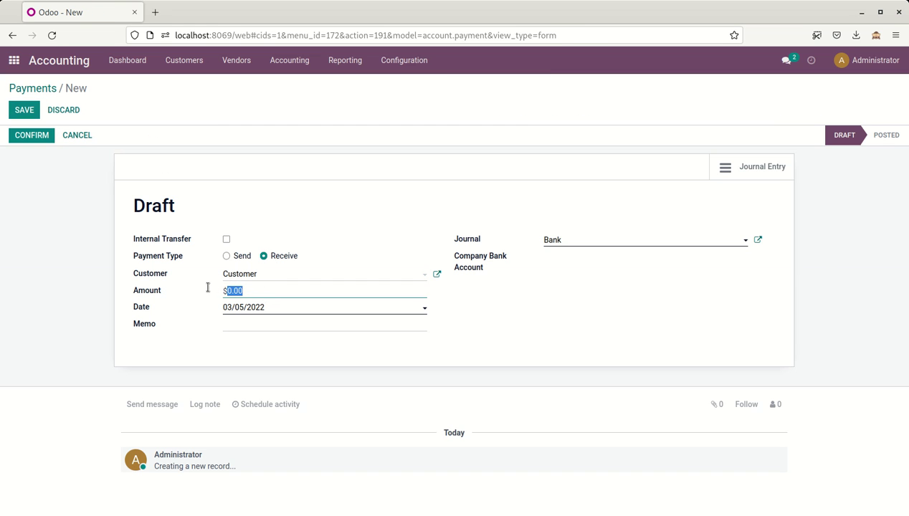
{"action": "type", "text": "4370"}
{"action": "key", "text": "Tab"}
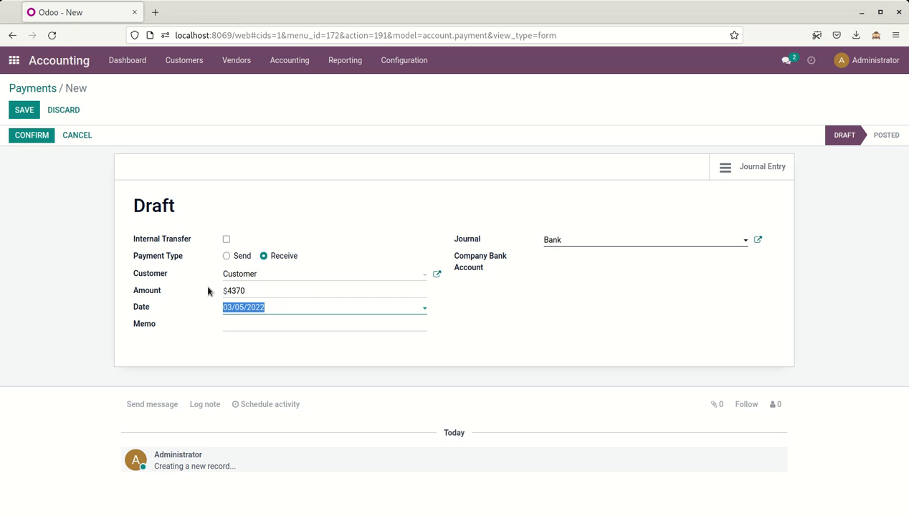
- Set the payment date to 03/07/2022 and confirm the payment
{"action": "left_click", "coordinate": [380, 308]}
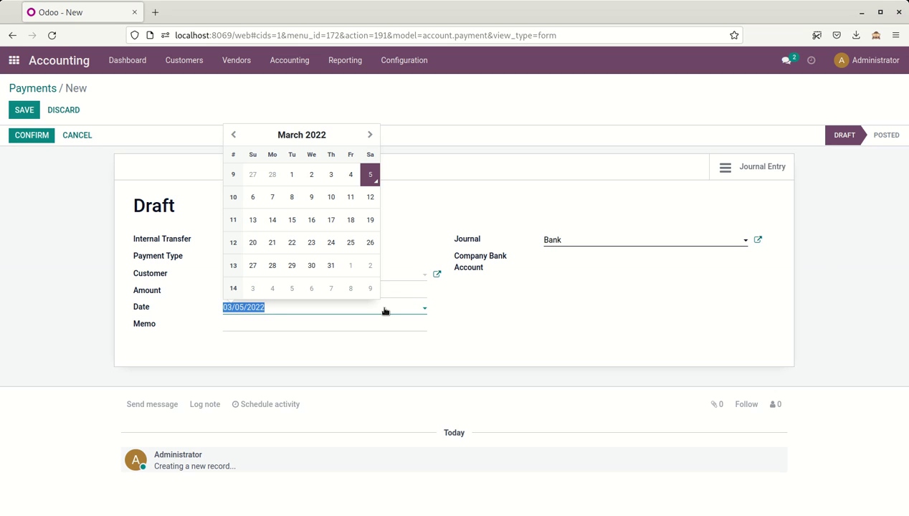
{"action": "left_click", "coordinate": [273, 198]}
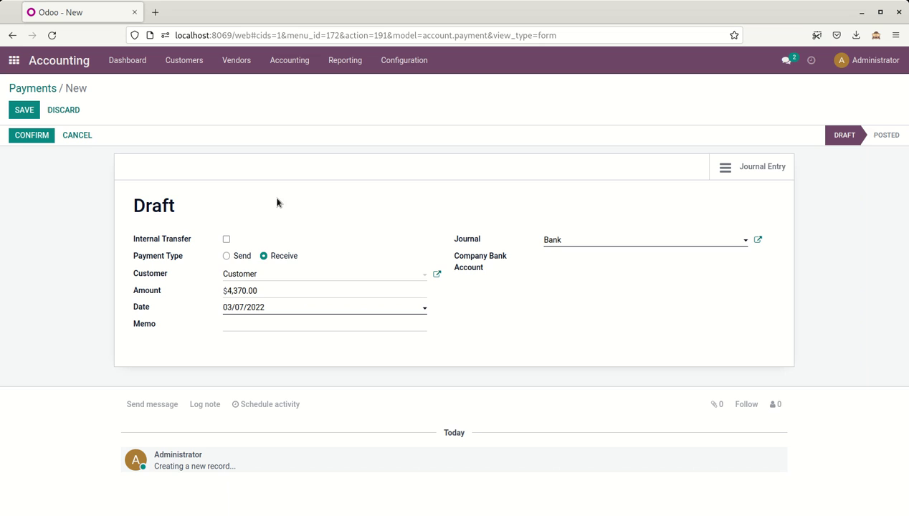
{"action": "left_click", "coordinate": [36, 141]}
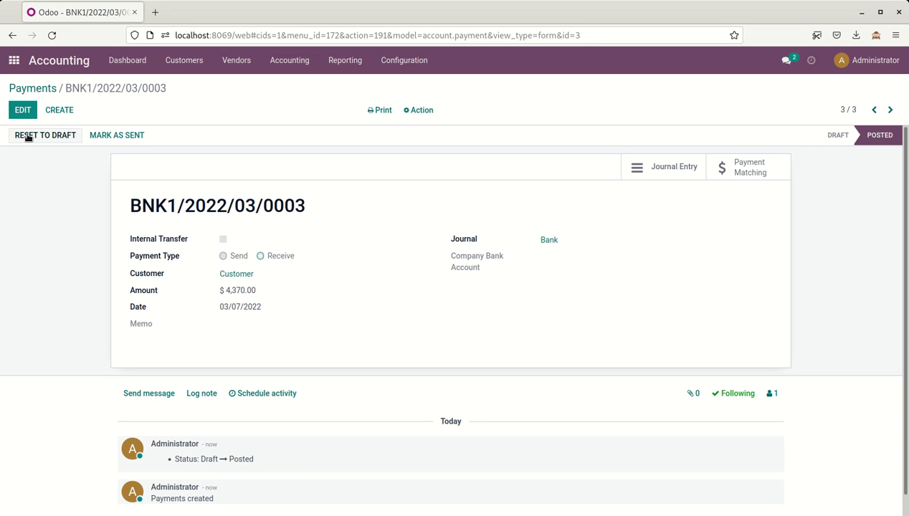
- Open the payment's matching view and select the customer payment together with both open items of INV/2022/00003
{"action": "left_click", "coordinate": [786, 166]}
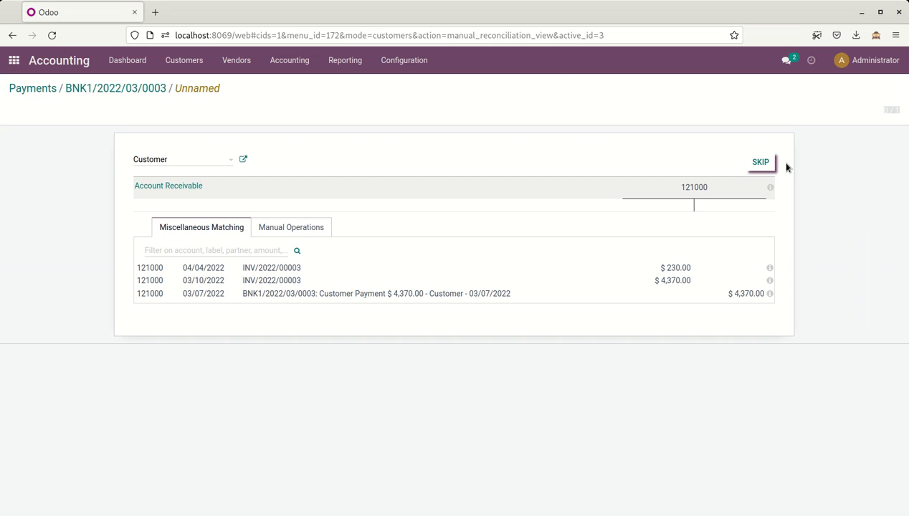
{"action": "left_click", "coordinate": [672, 282]}
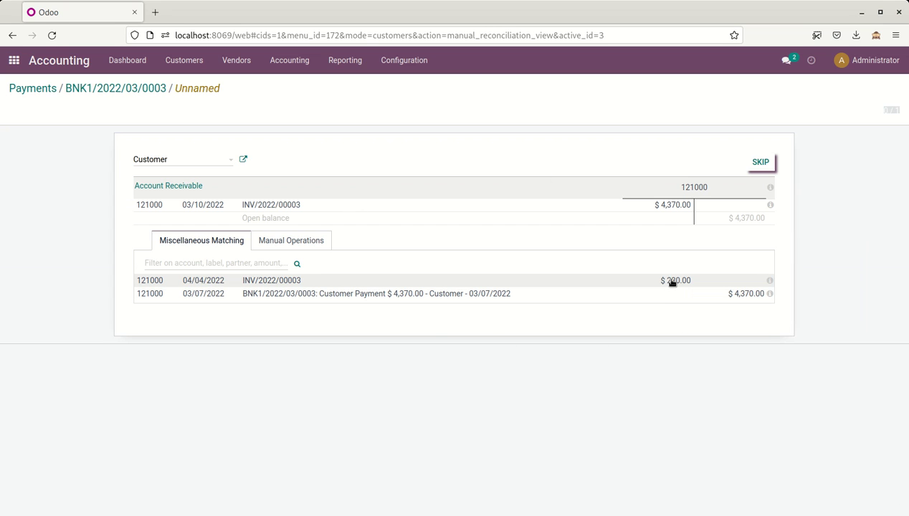
{"action": "left_click", "coordinate": [738, 294]}
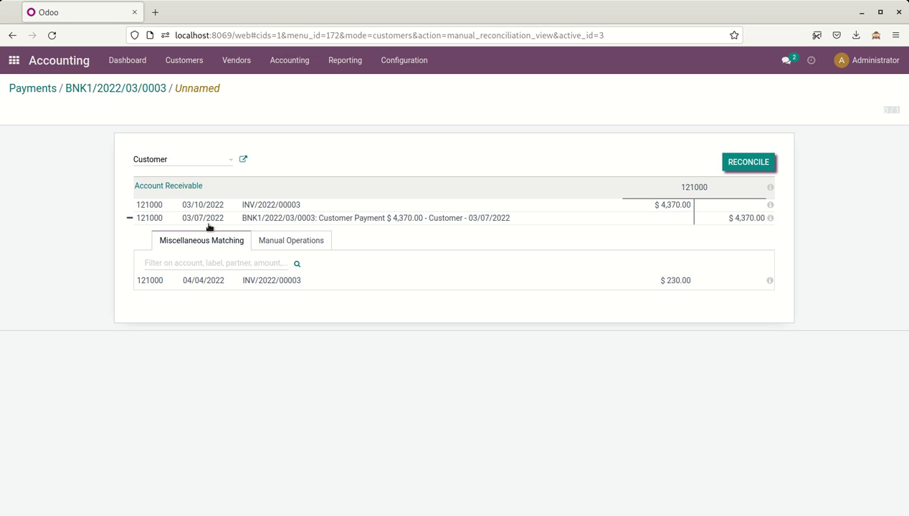
{"action": "left_click", "coordinate": [242, 284]}
{"action": "left_click", "coordinate": [276, 306]}
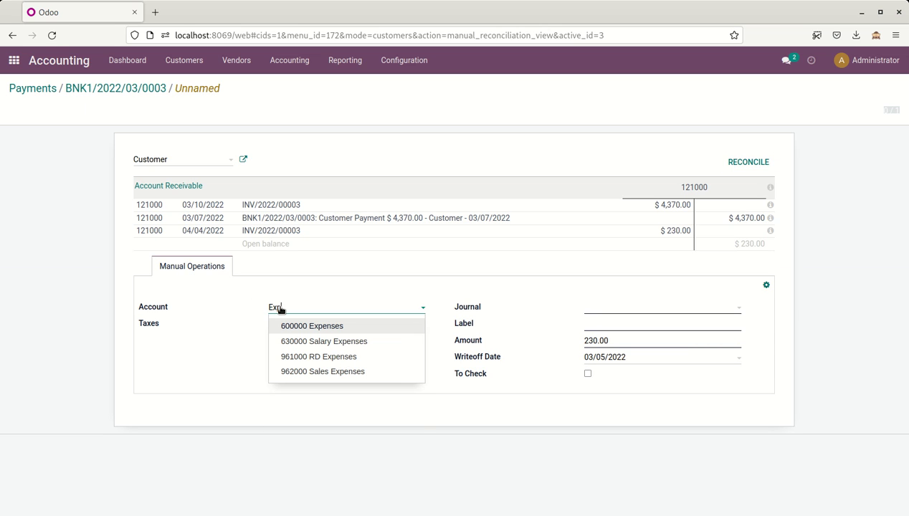
{"action": "type", "text": "Exp"}
{"action": "key", "text": "BackSpace"}
{"action": "key", "text": "BackSpace"}
{"action": "key", "text": "BackSpace"}
{"action": "type", "text": "cash"}
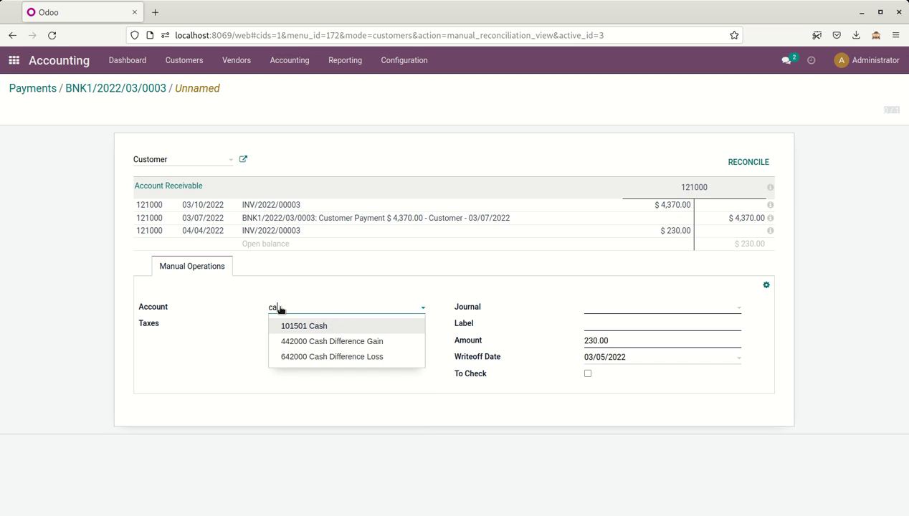
{"action": "key", "text": "BackSpace"}
{"action": "key", "text": "BackSpace"}
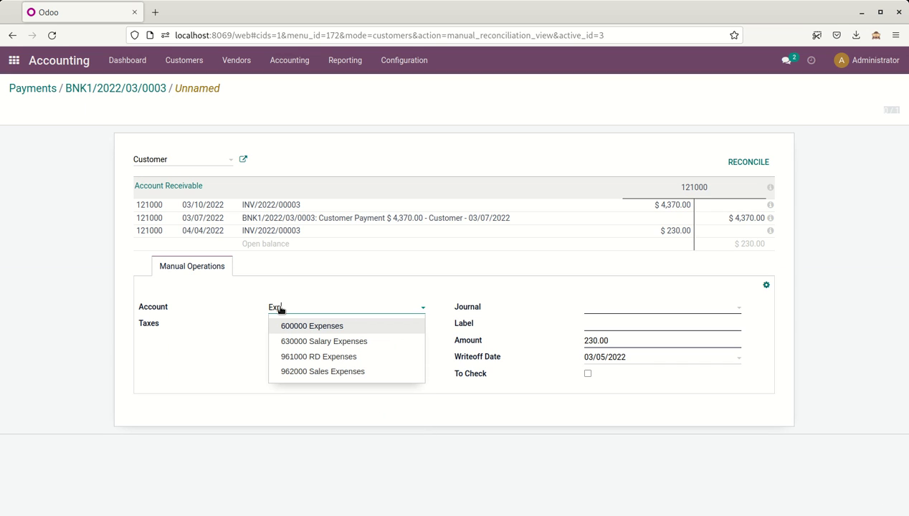
{"action": "key", "text": "Escape"}
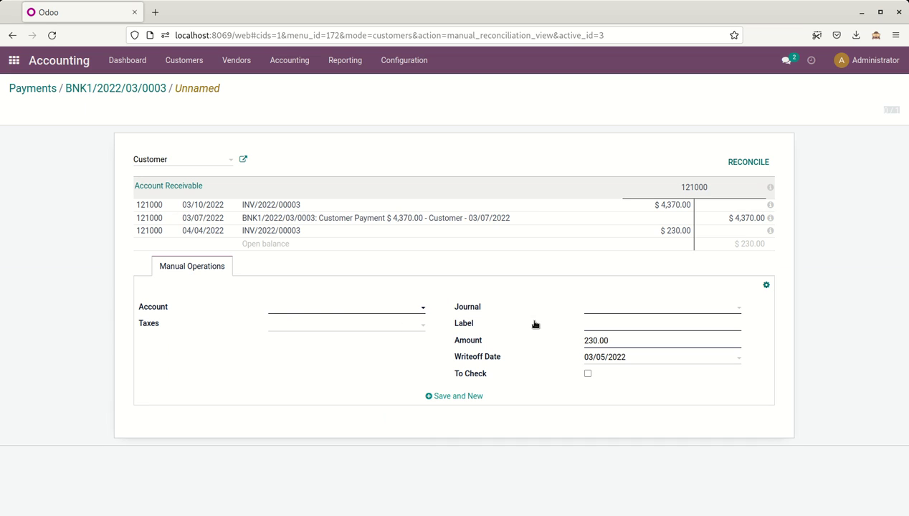
{"action": "left_click", "coordinate": [395, 307]}
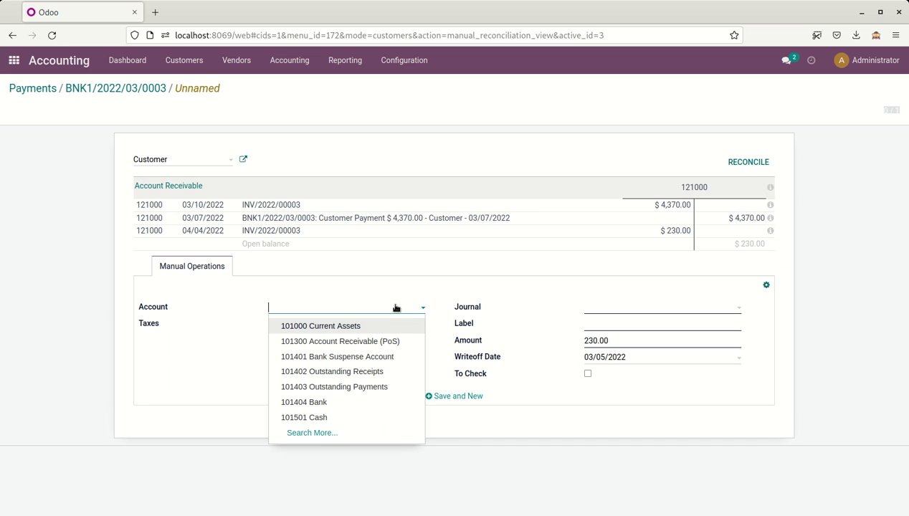
{"action": "key", "text": "Escape"}
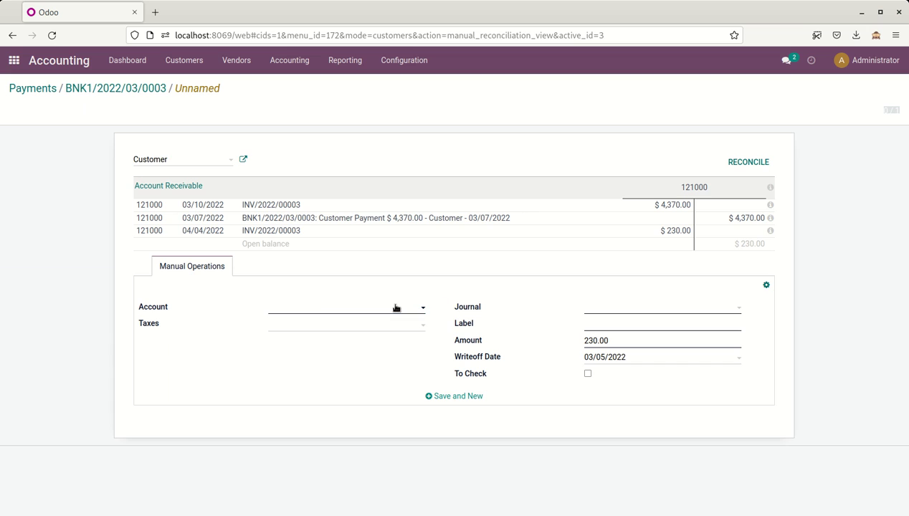
{"action": "left_click", "coordinate": [395, 307]}
- Set the write-off's journal to Miscellaneous Operations and its account to 600000 Expenses
{"action": "left_click", "coordinate": [697, 308]}
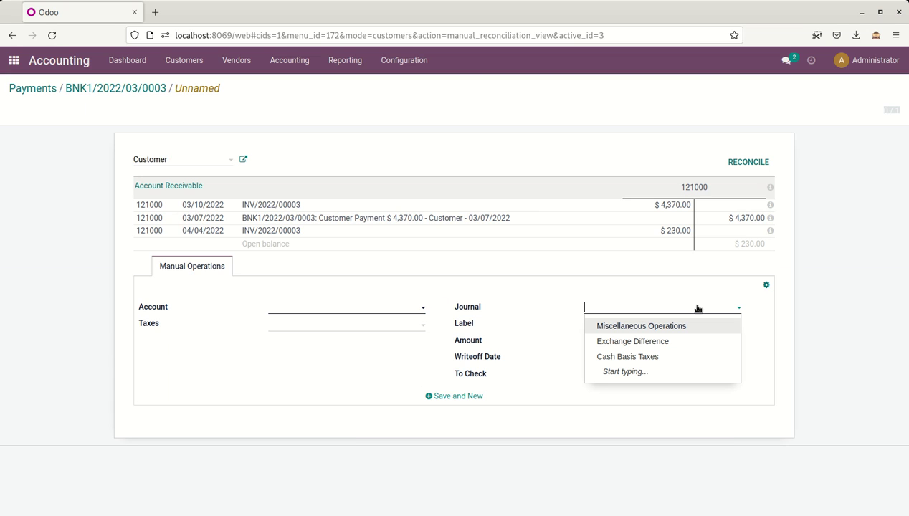
{"action": "left_click", "coordinate": [687, 326]}
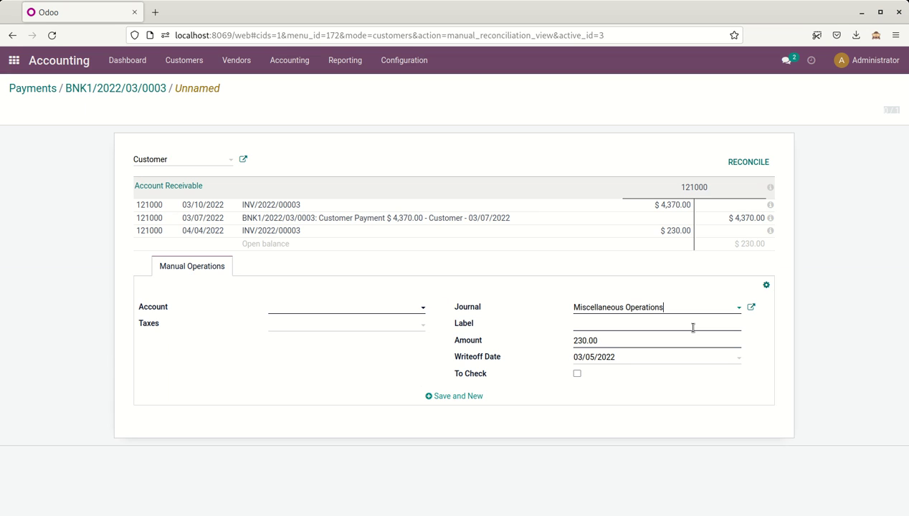
{"action": "left_click", "coordinate": [385, 308]}
{"action": "type", "text": "exp"}
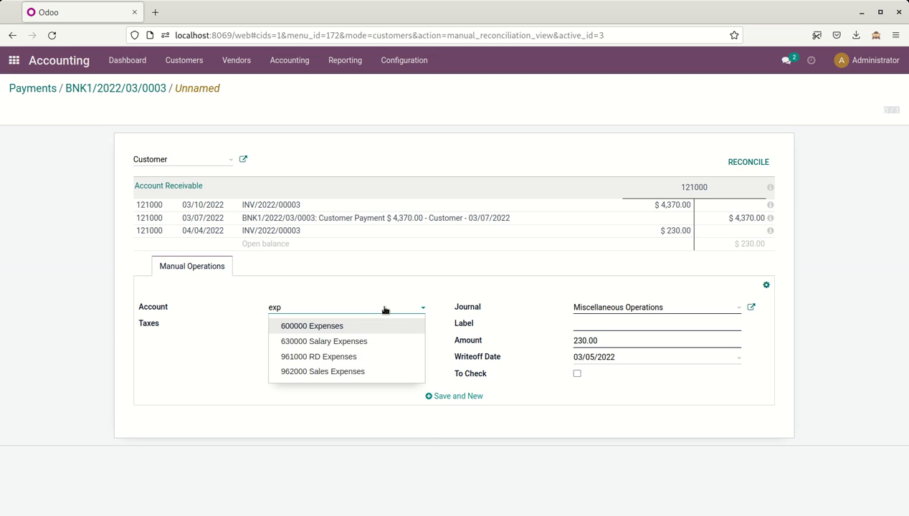
{"action": "key", "text": "Return"}
- Reconcile the items with the write-off labelled Cash Discount - 5% and marked To Check
{"action": "left_click", "coordinate": [577, 336]}
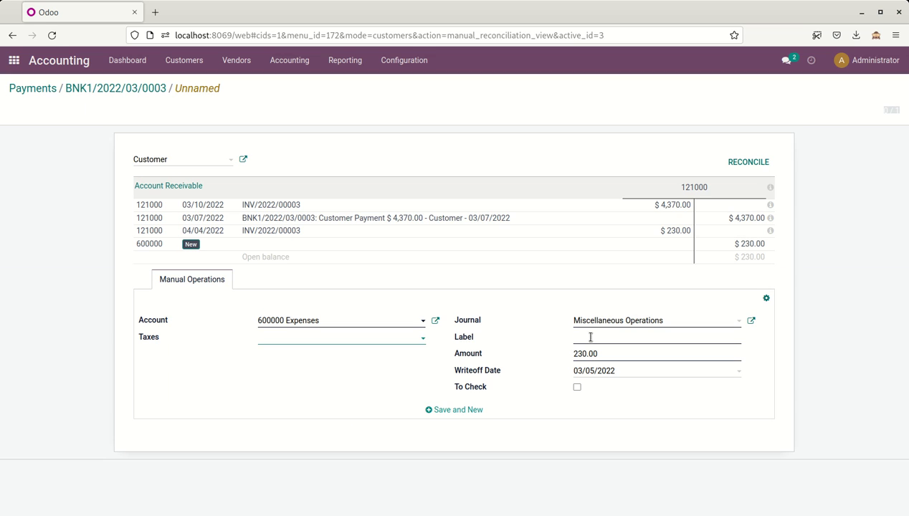
{"action": "left_click", "coordinate": [591, 337]}
{"action": "type", "text": "Cash Discount - 5%"}
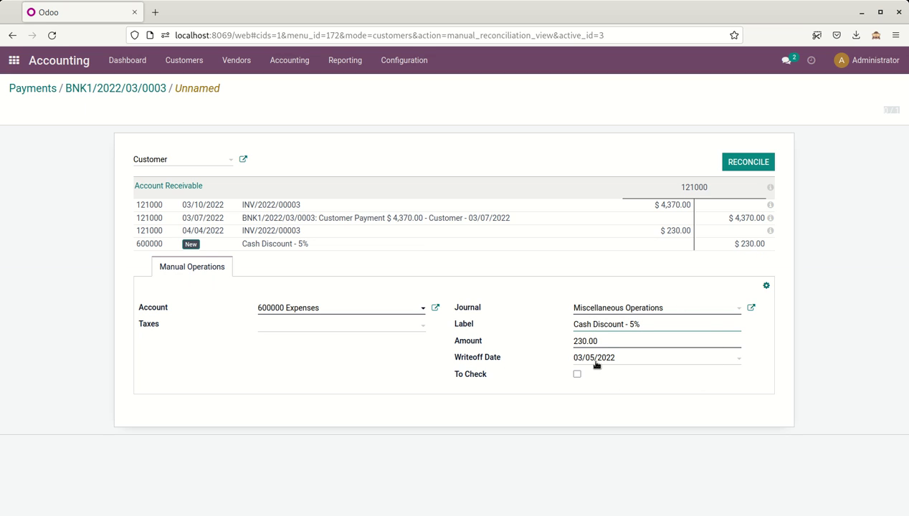
{"action": "left_click", "coordinate": [577, 374]}
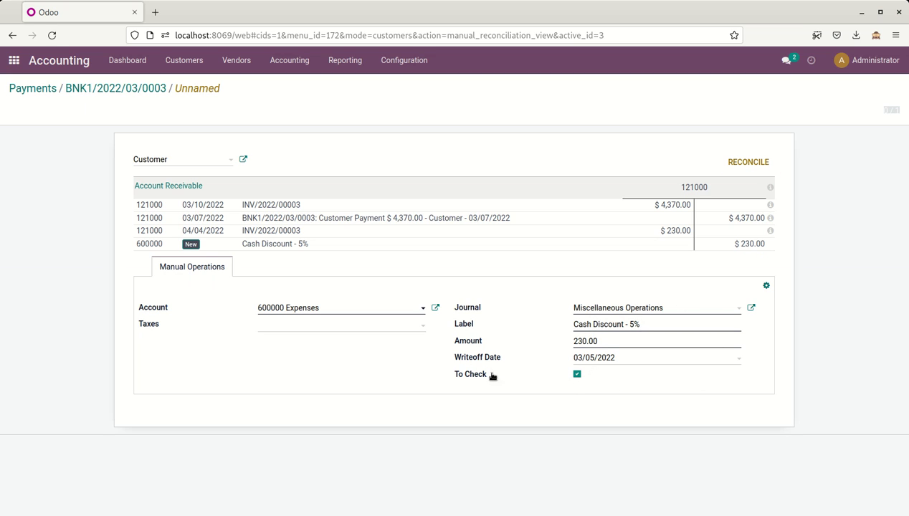
{"action": "left_click", "coordinate": [748, 162]}
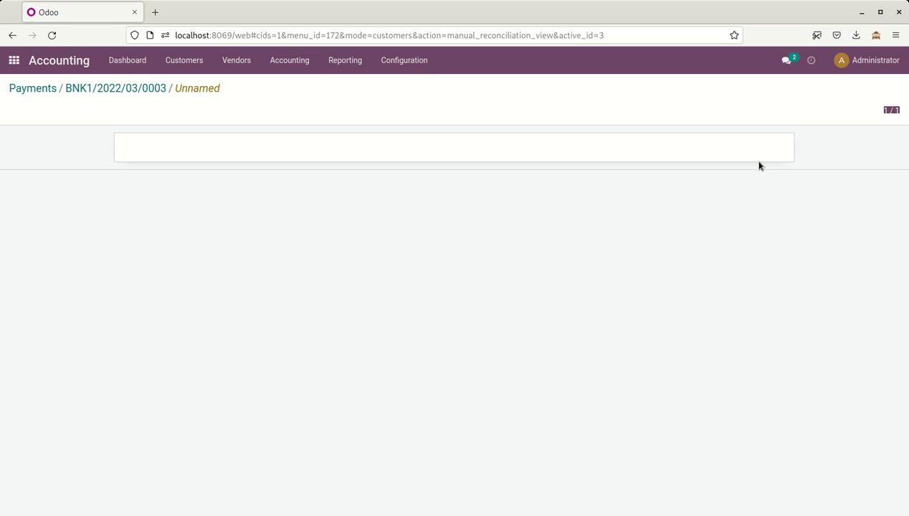
- Examine the posted write-off entry in the Miscellaneous Operations journal and return to the Accounting Dashboard
{"action": "left_click", "coordinate": [86, 63]}
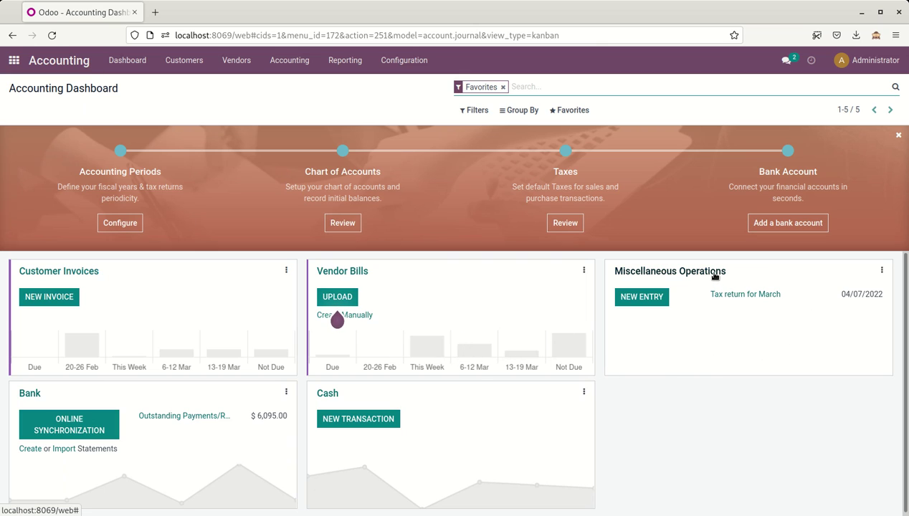
{"action": "left_click", "coordinate": [714, 275]}
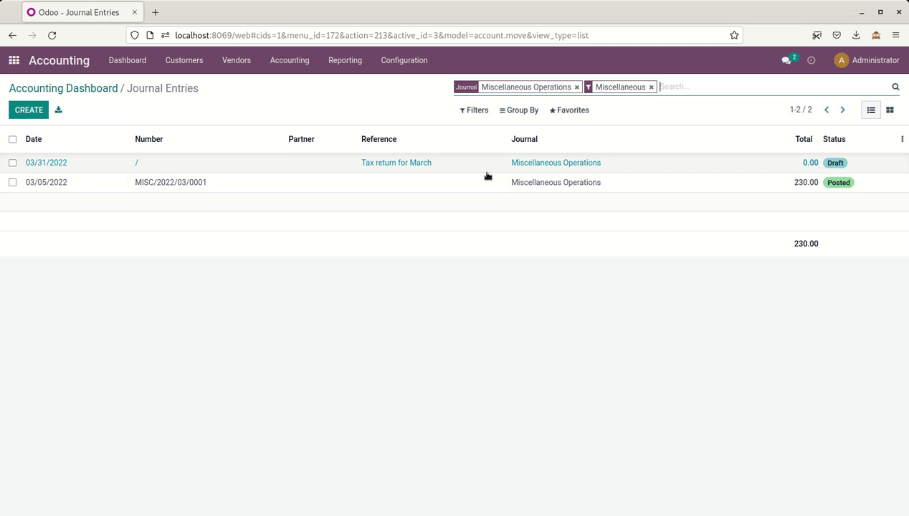
{"action": "left_click", "coordinate": [674, 189]}
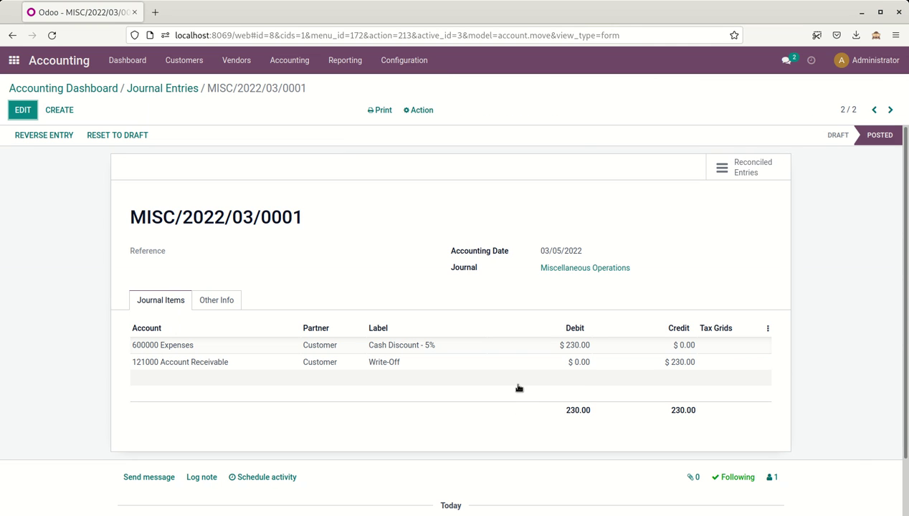
{"action": "left_click", "coordinate": [107, 88]}
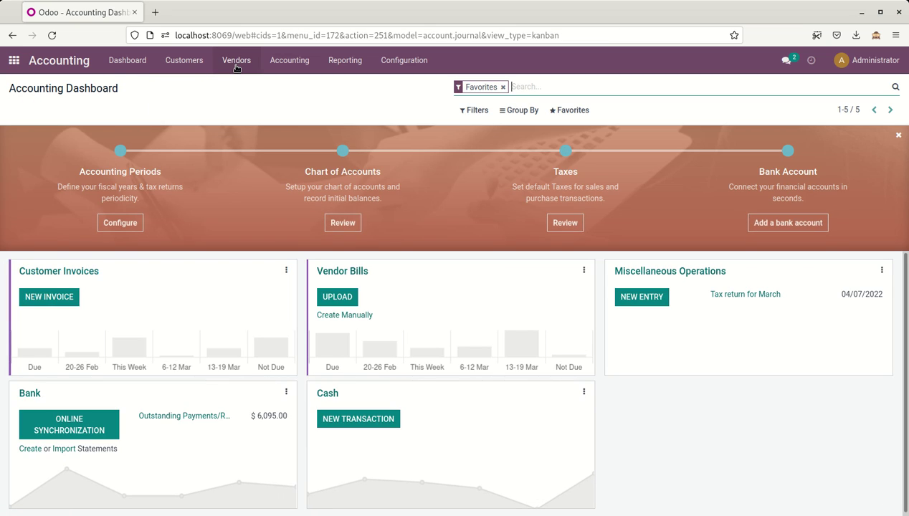
- Open the customer's Partner Ledger from the customer record and examine its entries, including the write-off and payment lines
{"action": "left_click", "coordinate": [201, 67]}
{"action": "left_click", "coordinate": [198, 162]}
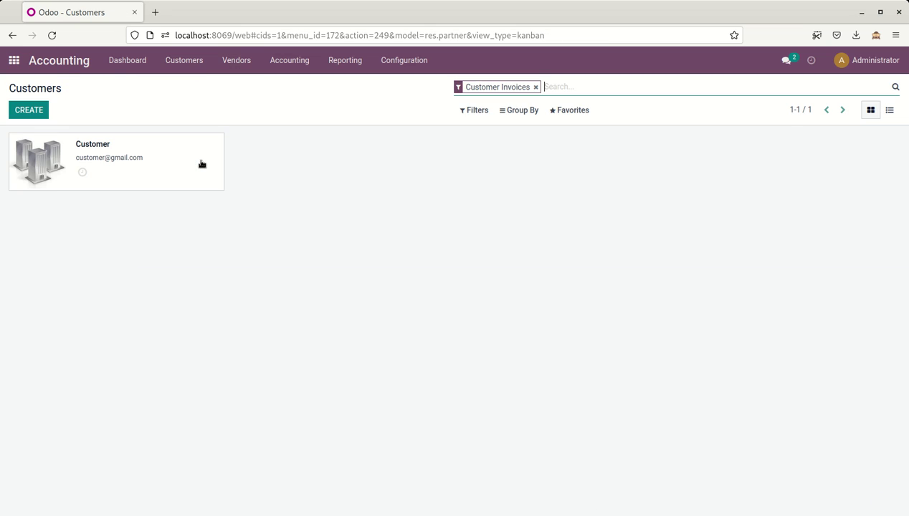
{"action": "left_click", "coordinate": [201, 164]}
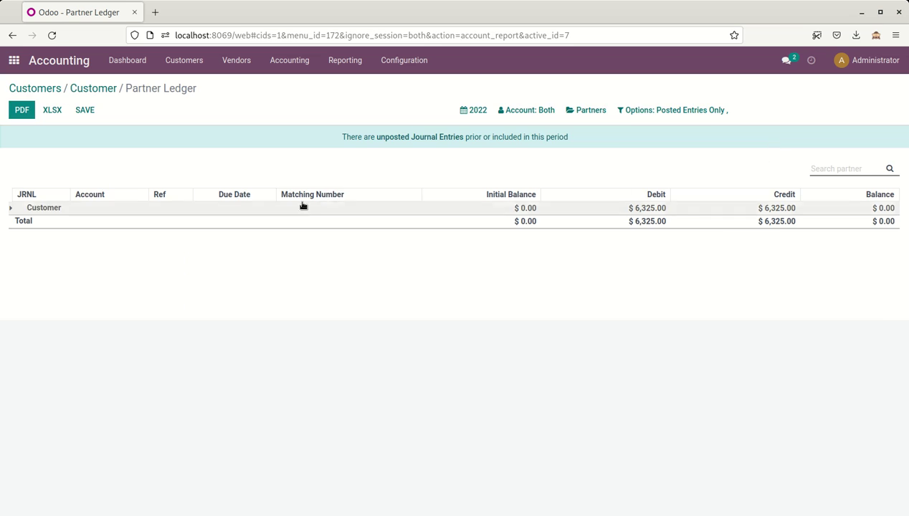
{"action": "left_click", "coordinate": [16, 206]}
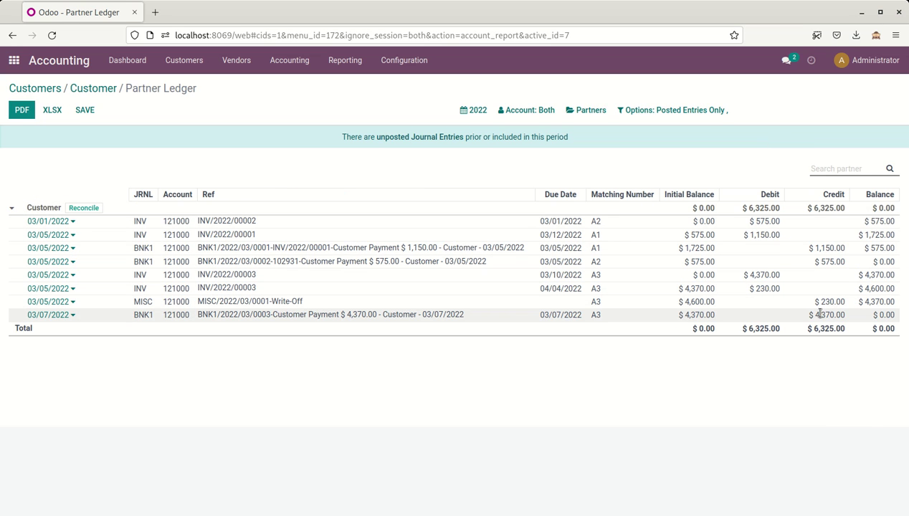
{"action": "left_click_drag", "start_coordinate": [894, 319], "coordinate": [164, 301]}
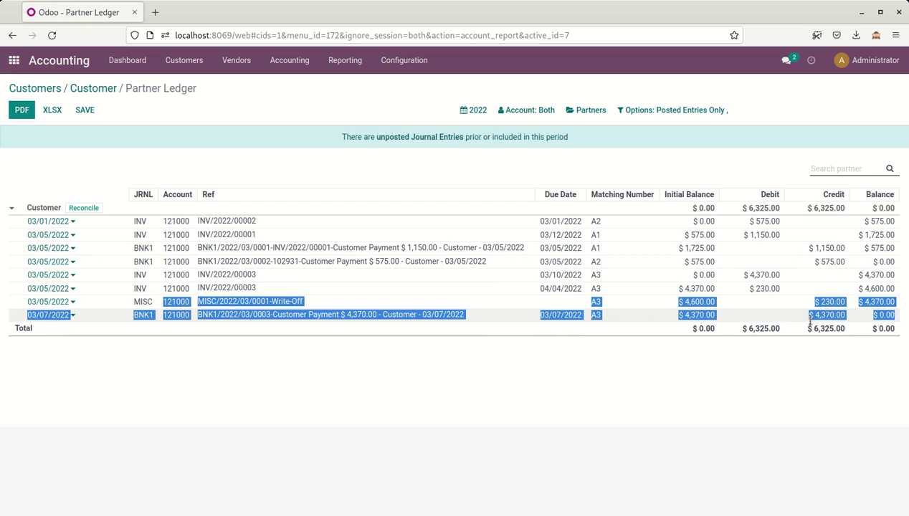
- Review the Expenses section of the Profit and Loss report and trace account 600000 Expenses in its General Ledger, then return to the report
{"action": "left_click", "coordinate": [354, 63]}
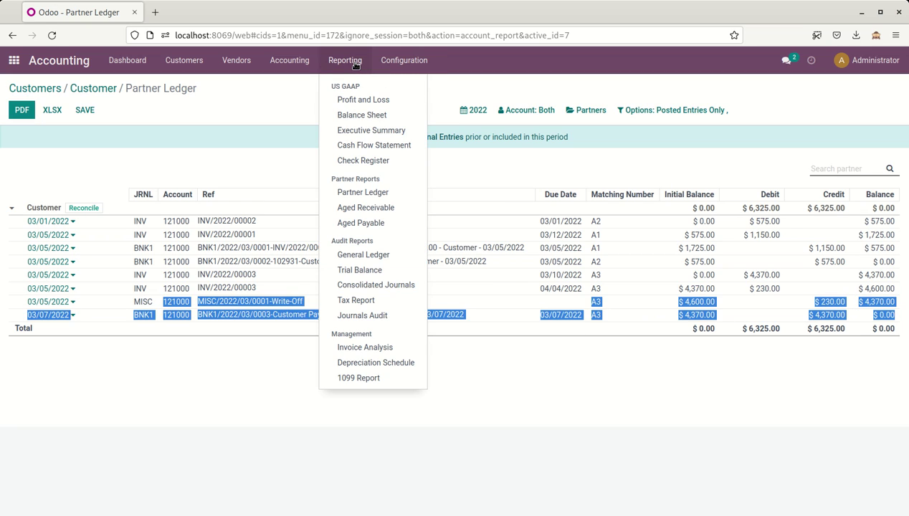
{"action": "left_click", "coordinate": [367, 100]}
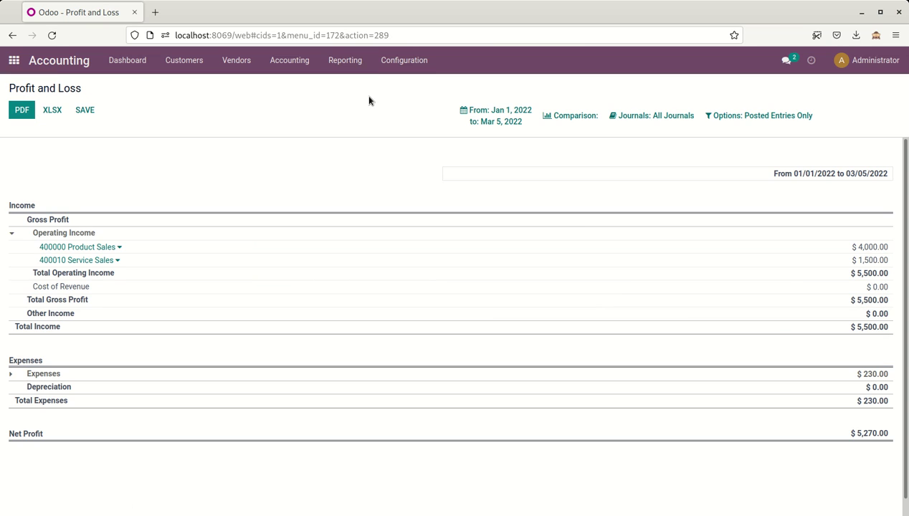
{"action": "left_click", "coordinate": [41, 374]}
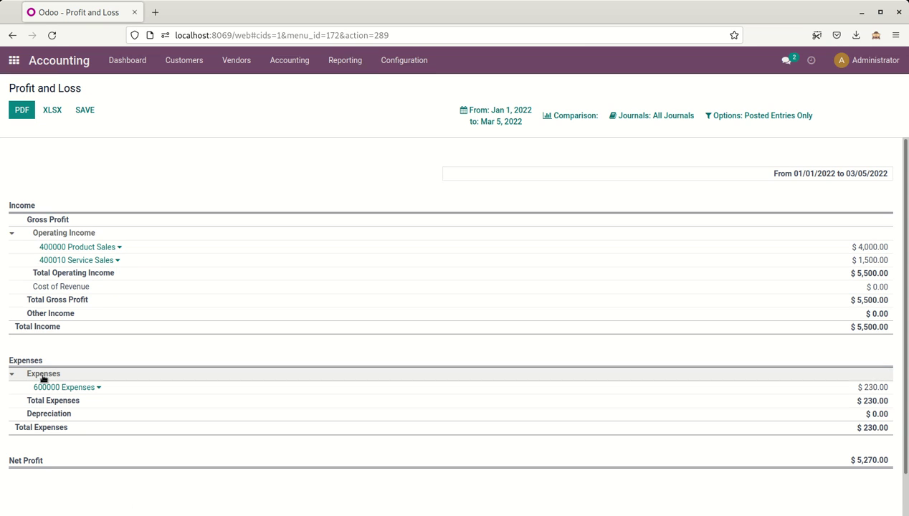
{"action": "left_click", "coordinate": [98, 388]}
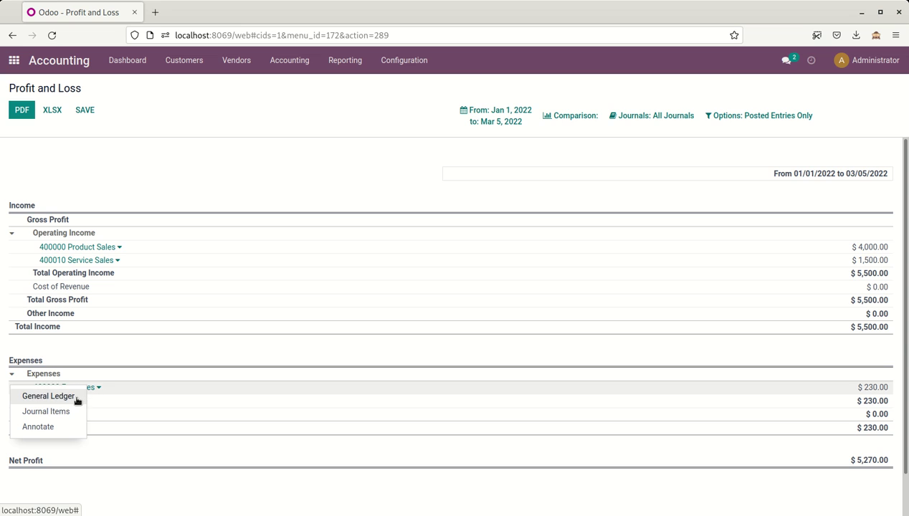
{"action": "left_click", "coordinate": [77, 396]}
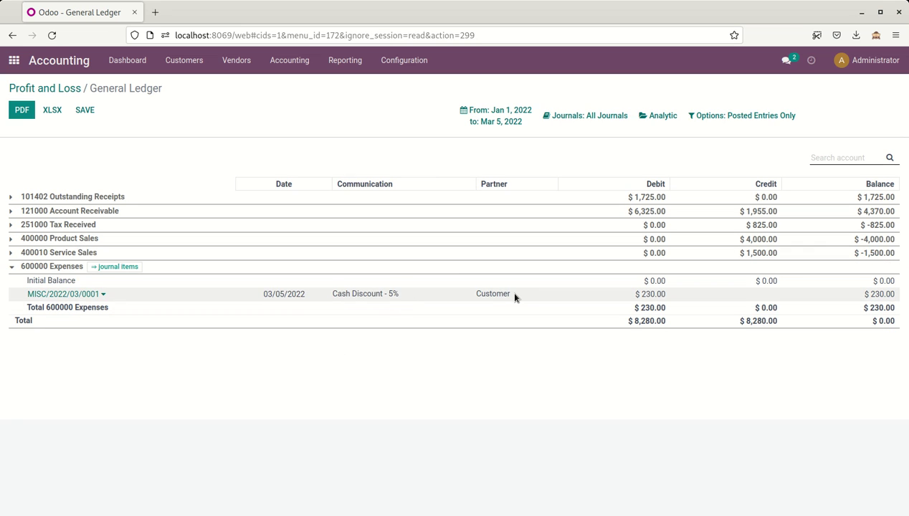
{"action": "left_click", "coordinate": [57, 91]}
- View the posted journal items grouped by account in the General Ledger and expand 600000 Expenses
{"action": "left_click", "coordinate": [297, 62]}
{"action": "left_click", "coordinate": [320, 210]}
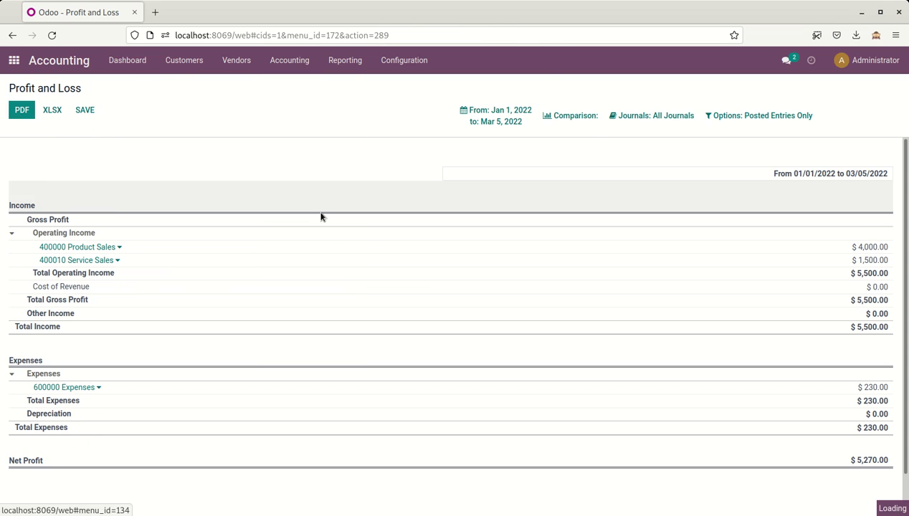
{"action": "left_click", "coordinate": [114, 253]}
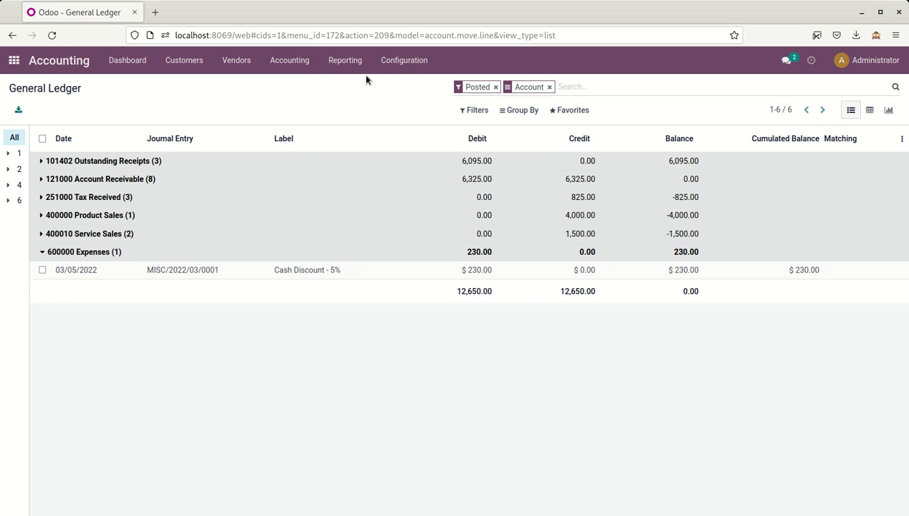
- Show the Partner Ledger journal items with the Unreconciled filter removed
{"action": "left_click", "coordinate": [304, 69]}
{"action": "left_click", "coordinate": [309, 224]}
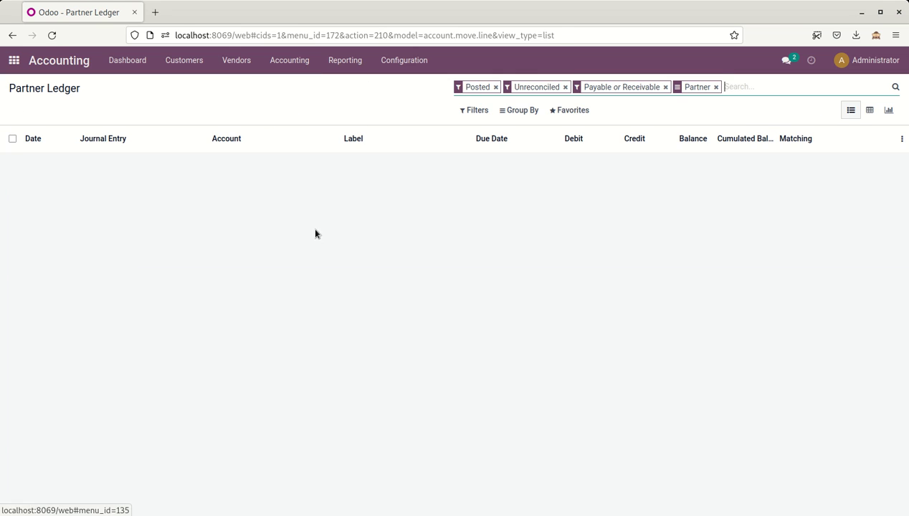
{"action": "left_click", "coordinate": [564, 87]}
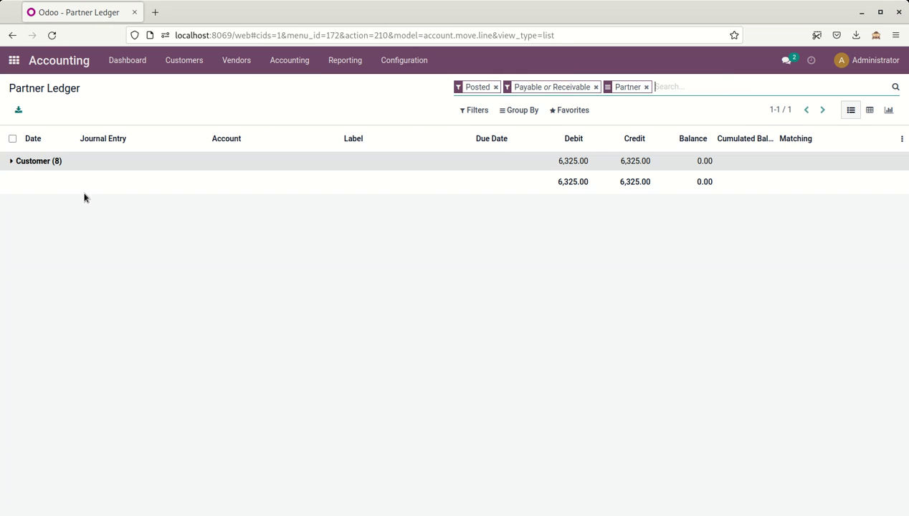